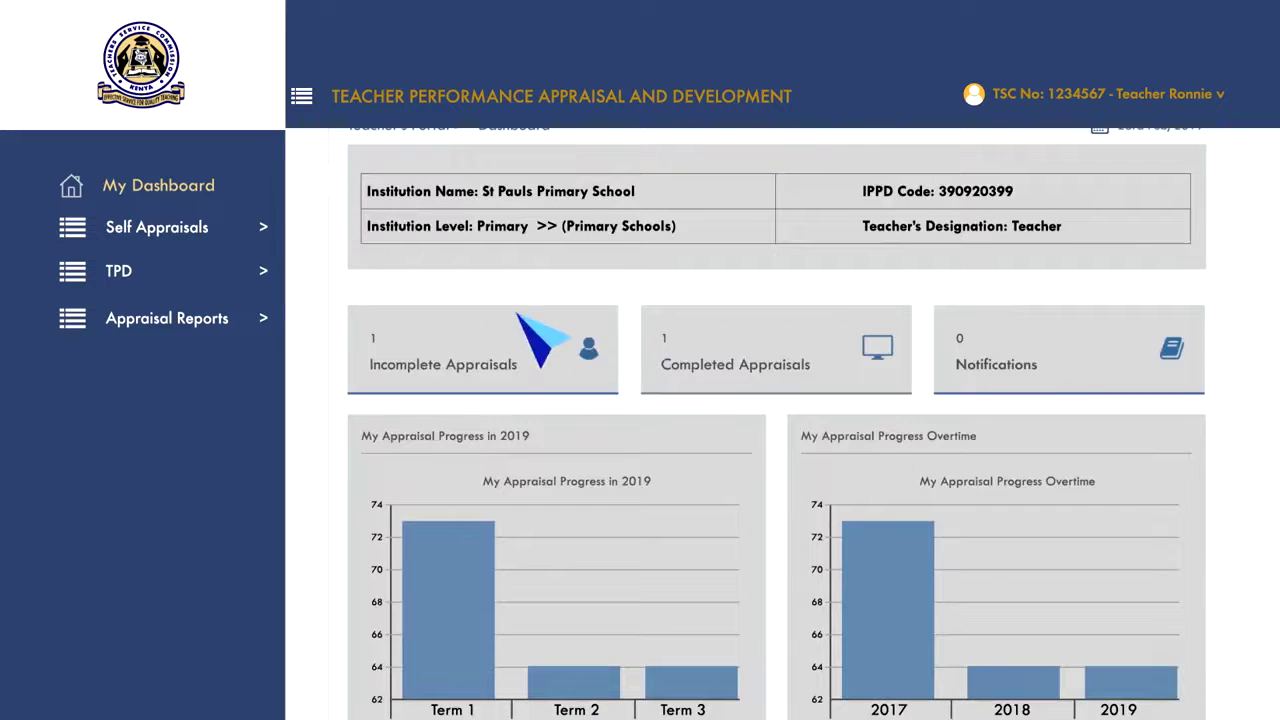
Step: Create and save a new Term 1 self-appraisal in Self Assessment, then open the 2019 Term One appraisal
{"action": "left_click", "coordinate": [170, 230]}
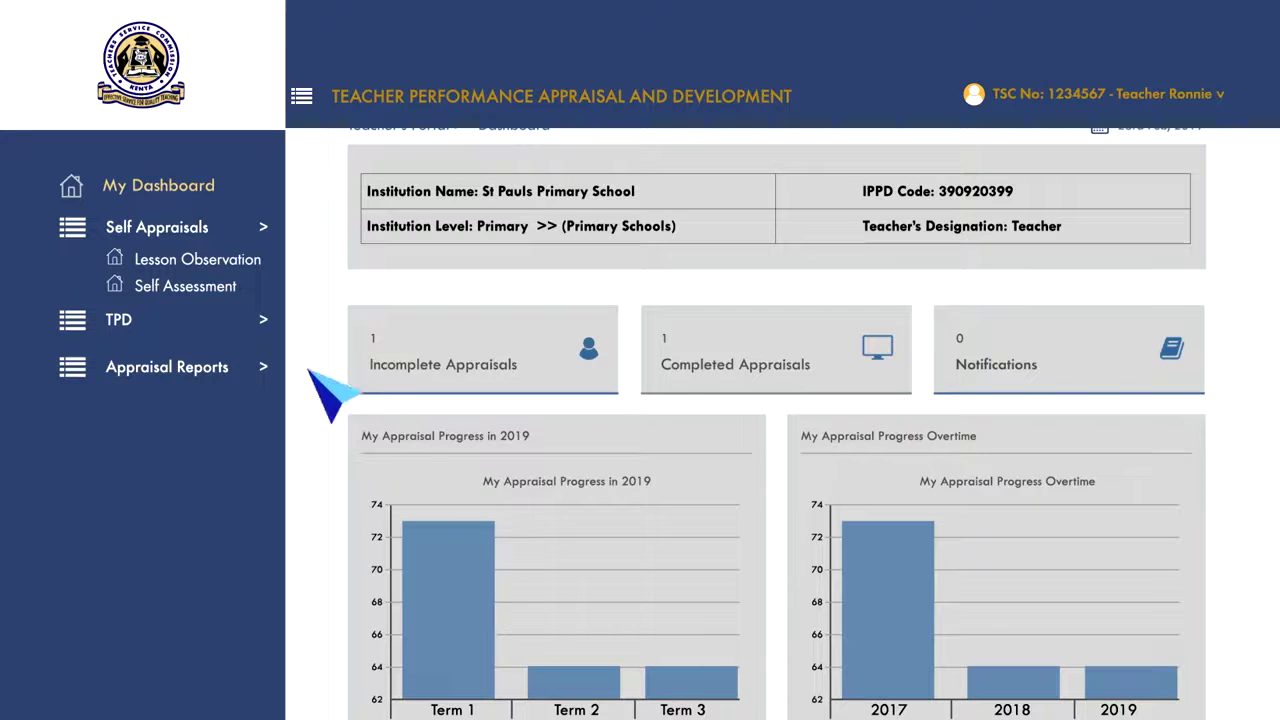
{"action": "left_click", "coordinate": [190, 287]}
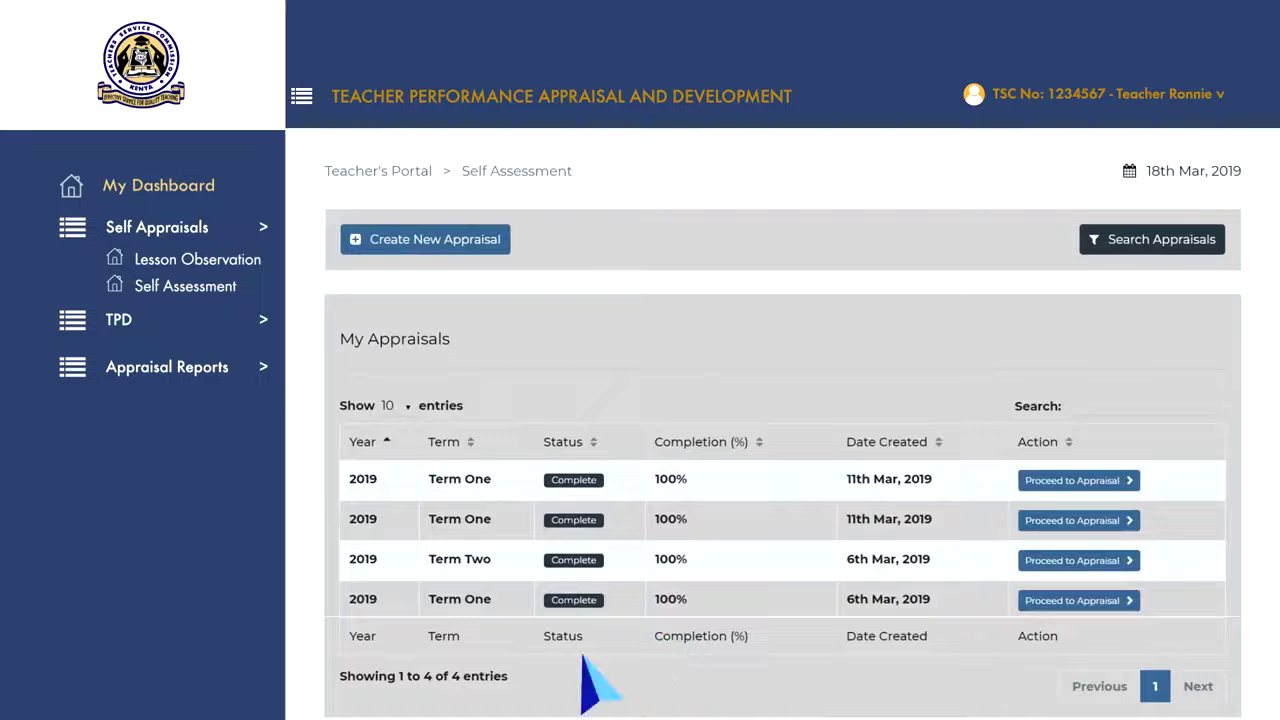
{"action": "left_click", "coordinate": [422, 240]}
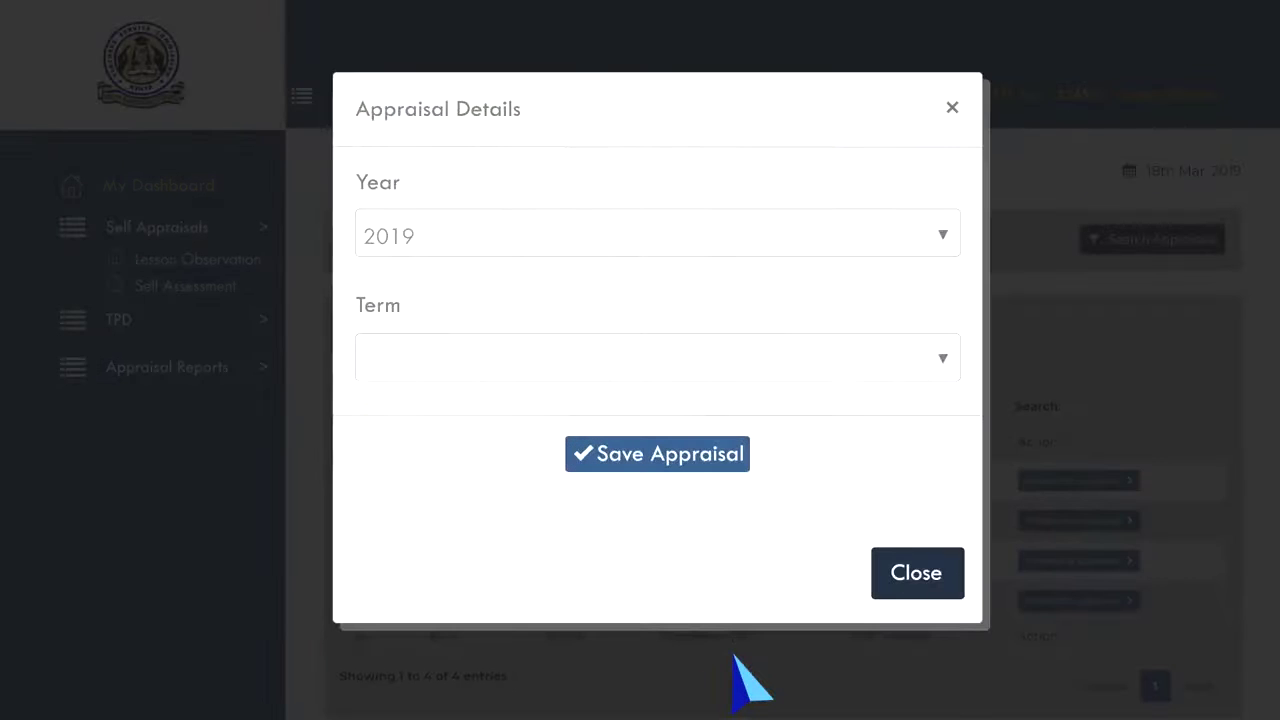
{"action": "left_click", "coordinate": [746, 437]}
{"action": "key", "text": "Up"}
{"action": "key", "text": "Up"}
{"action": "key", "text": "Return"}
{"action": "left_click", "coordinate": [646, 447]}
{"action": "left_click", "coordinate": [914, 572]}
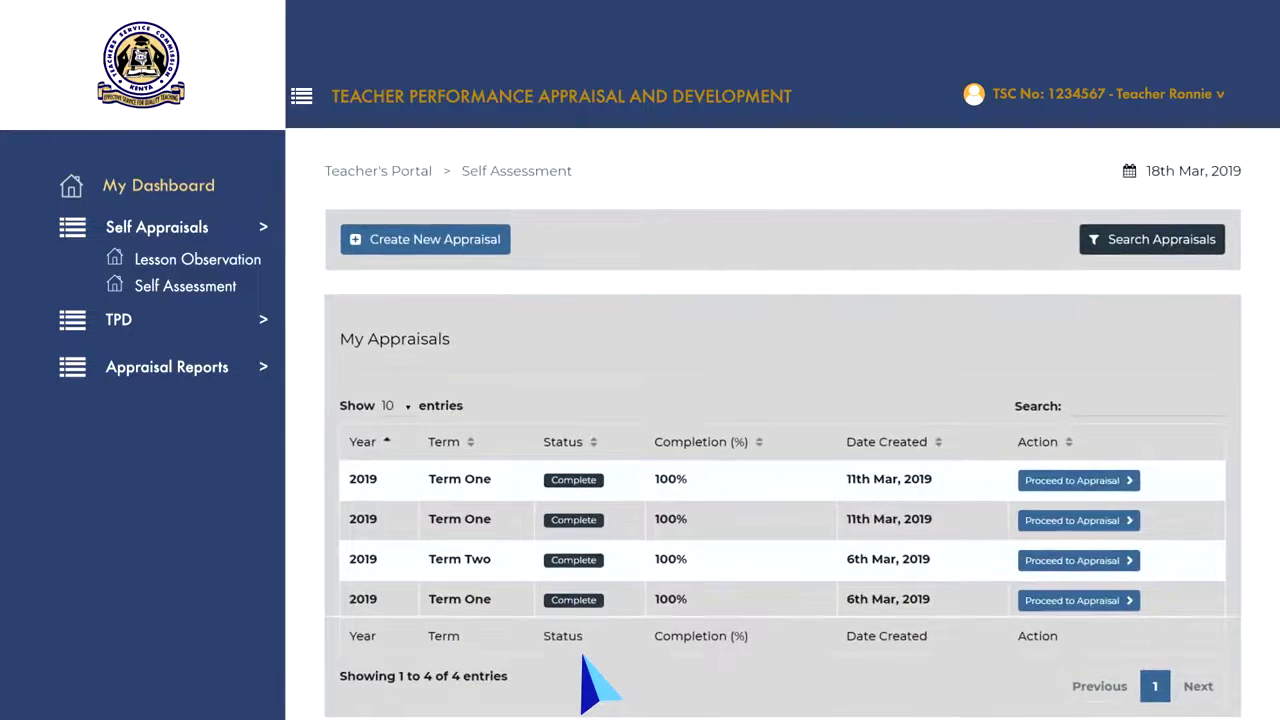
{"action": "left_click", "coordinate": [1078, 482]}
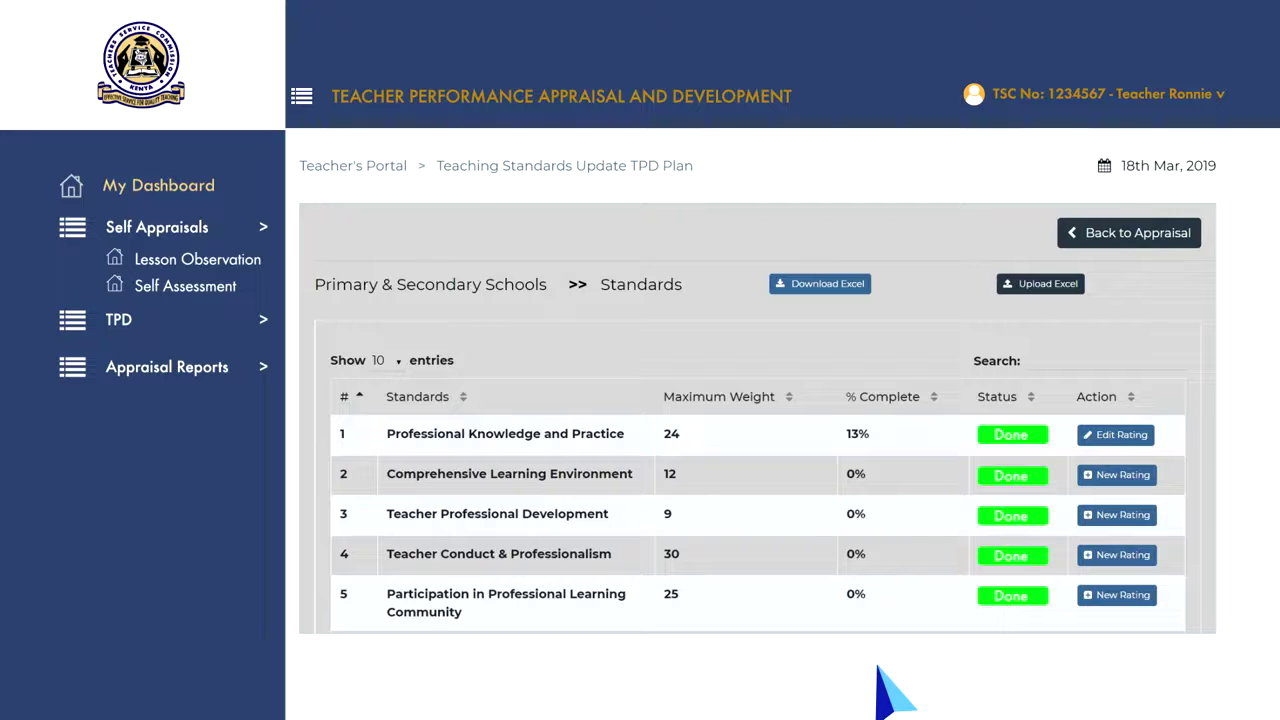
Step: Return to the appraisal and open the Learners Progress record showing Science, Class 7 at 78.00
{"action": "left_click", "coordinate": [1128, 233]}
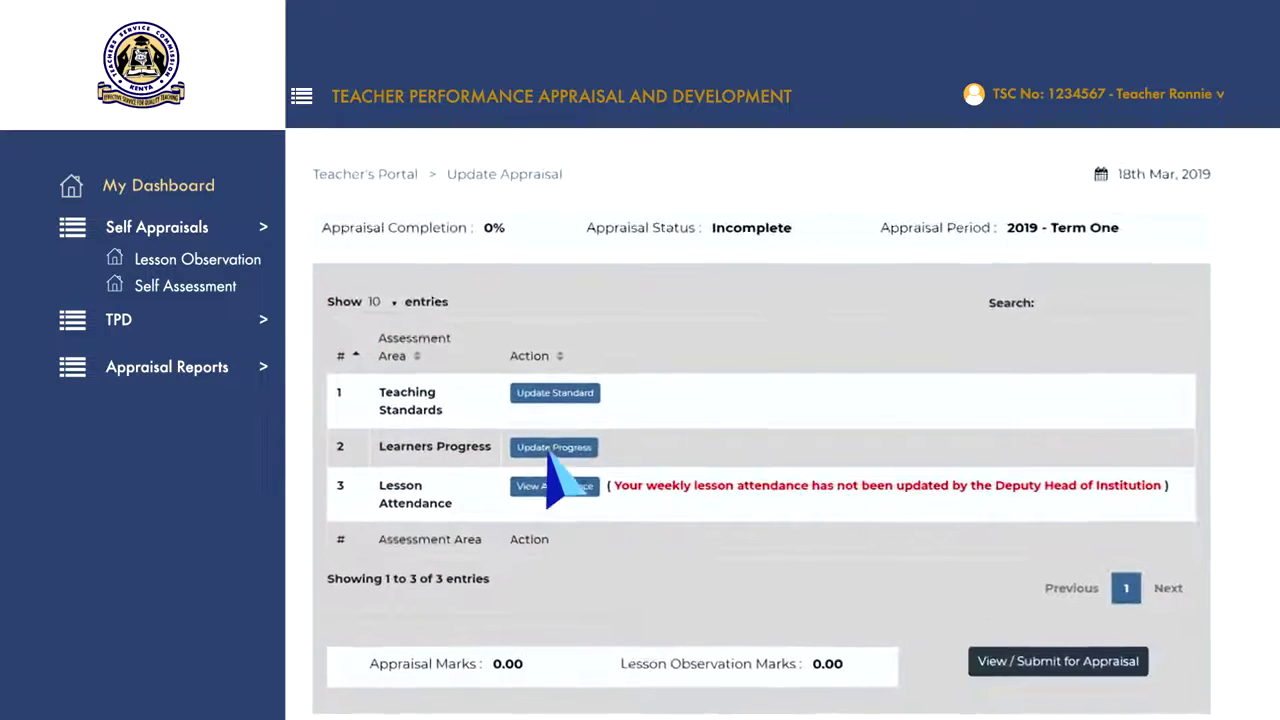
{"action": "left_click", "coordinate": [553, 448]}
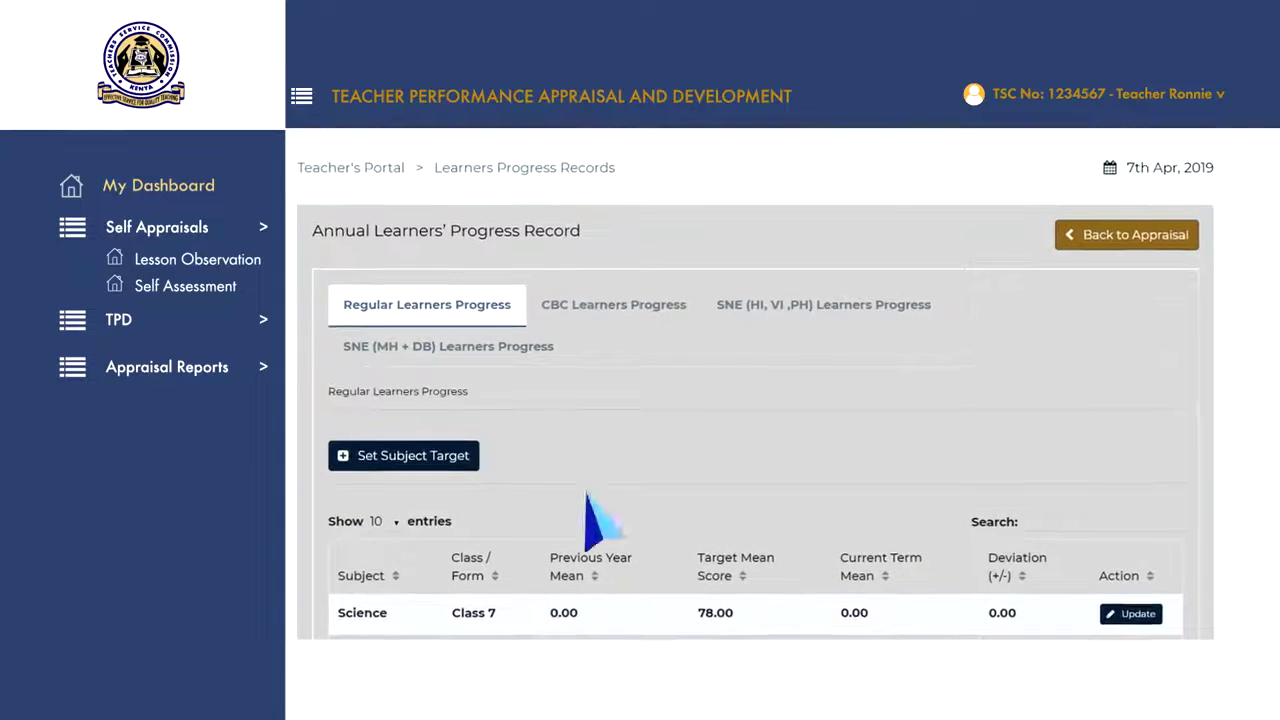
Step: Add a Mathematics, Class 4 subject target with a target mean score of 80.00
{"action": "left_click", "coordinate": [405, 455]}
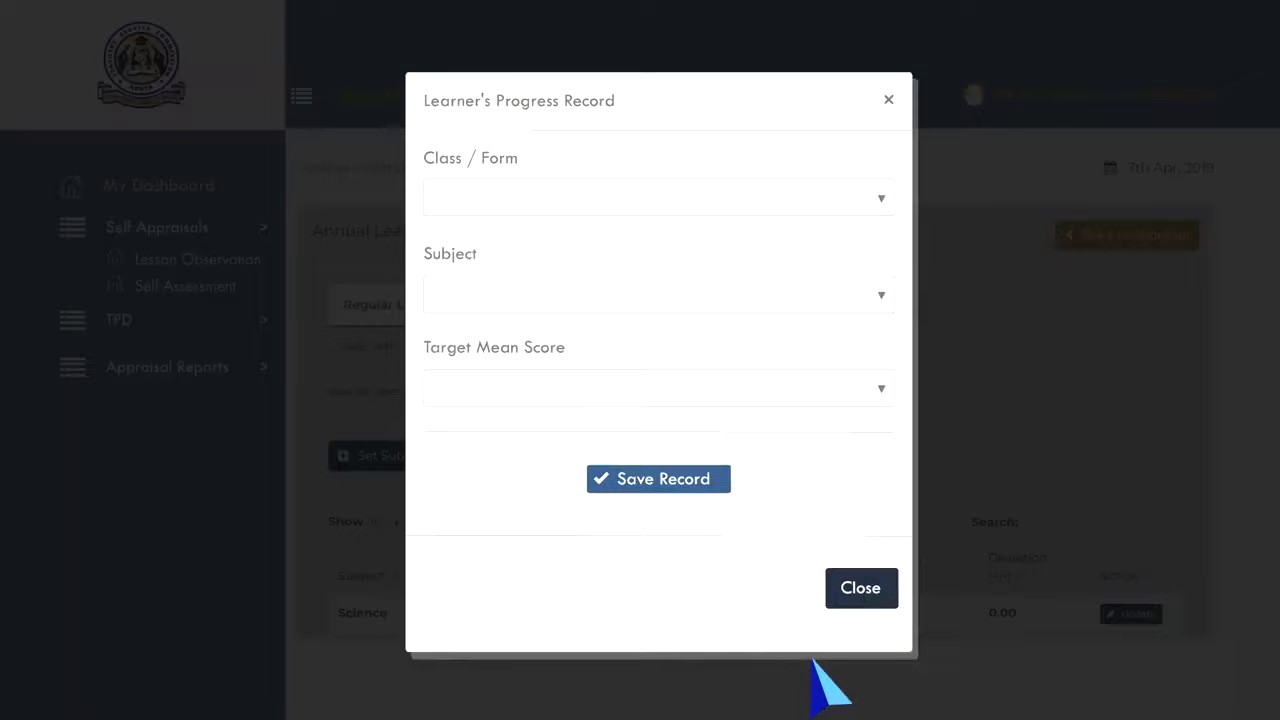
{"action": "left_click", "coordinate": [882, 200]}
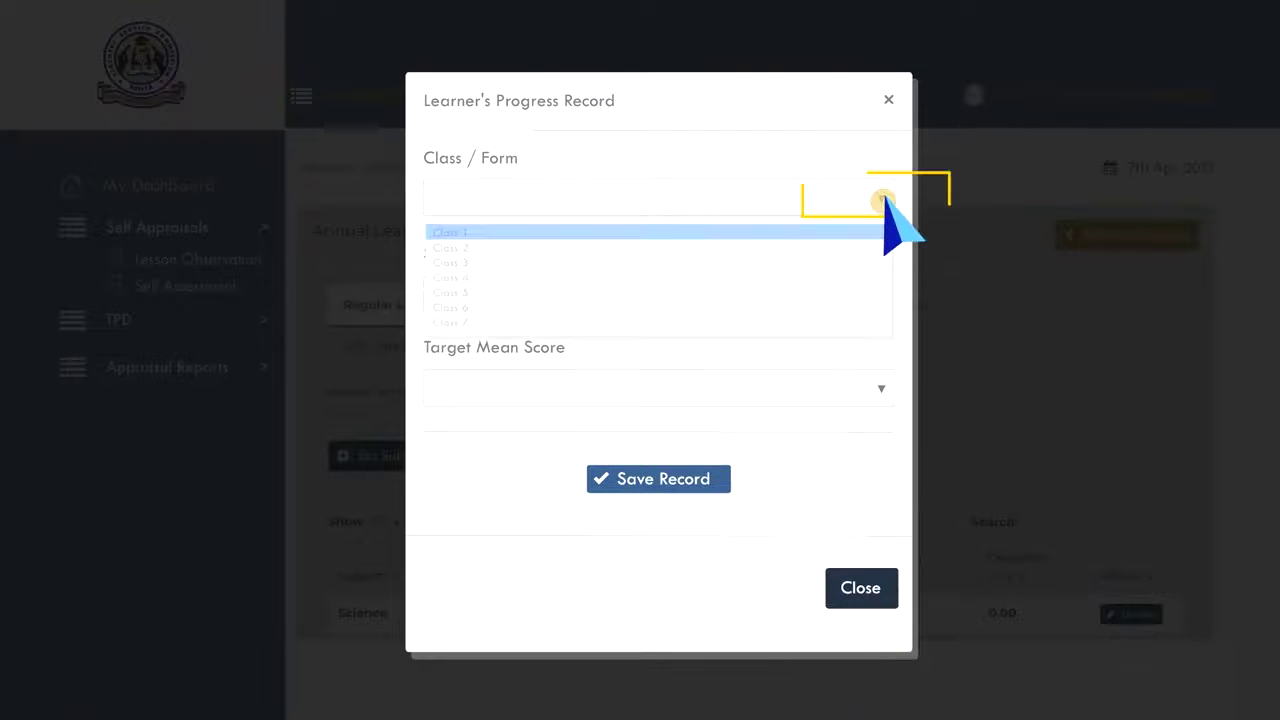
{"action": "key", "text": "Return"}
{"action": "left_click", "coordinate": [882, 300]}
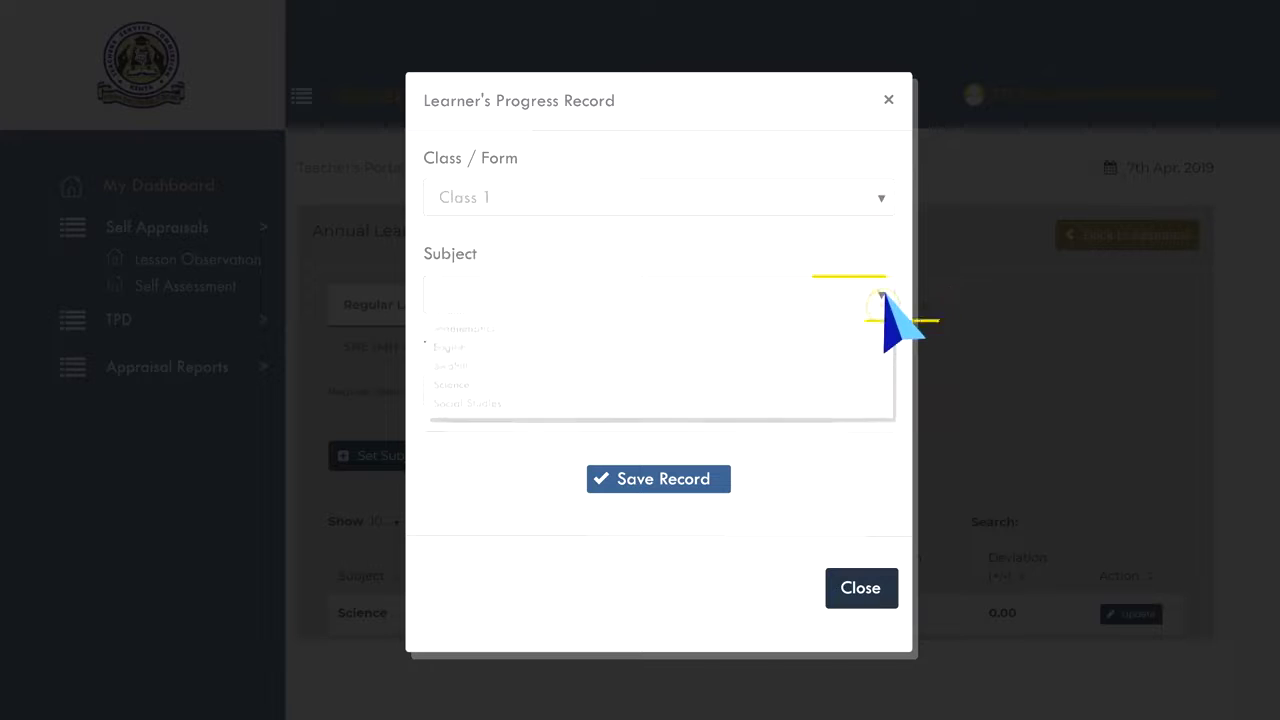
{"action": "key", "text": "Down"}
{"action": "key", "text": "Return"}
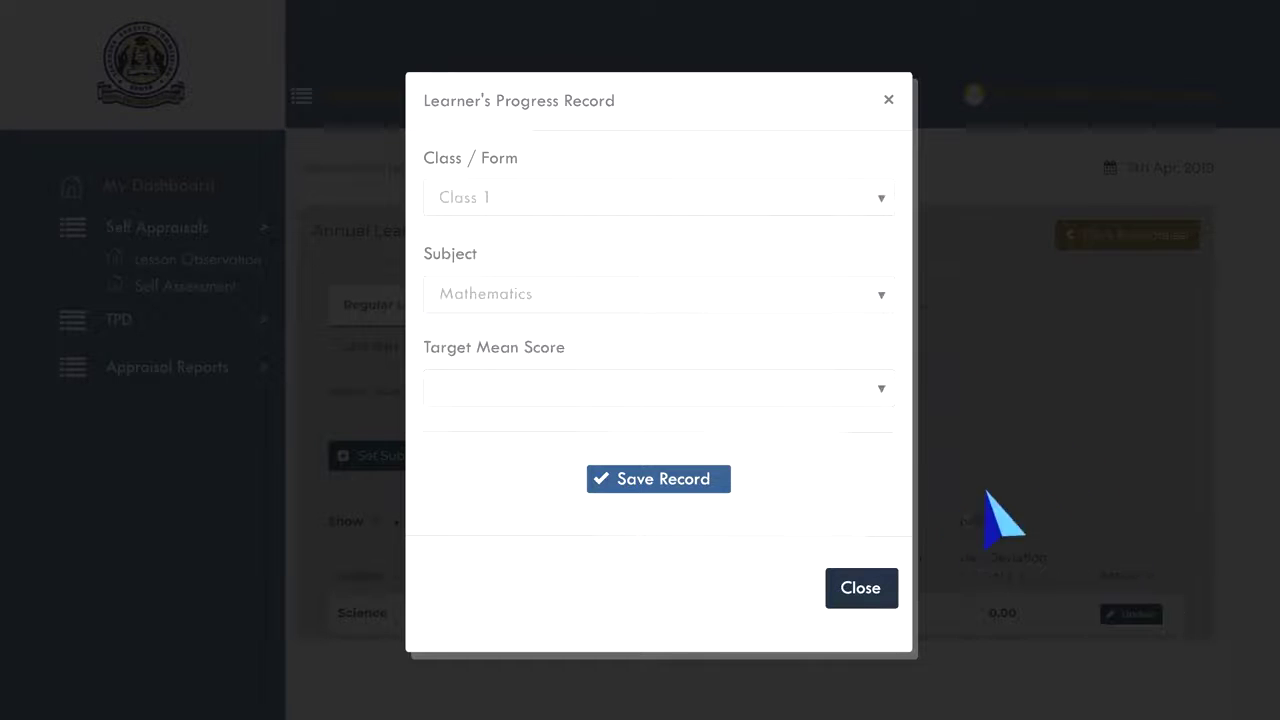
{"action": "left_click", "coordinate": [655, 478]}
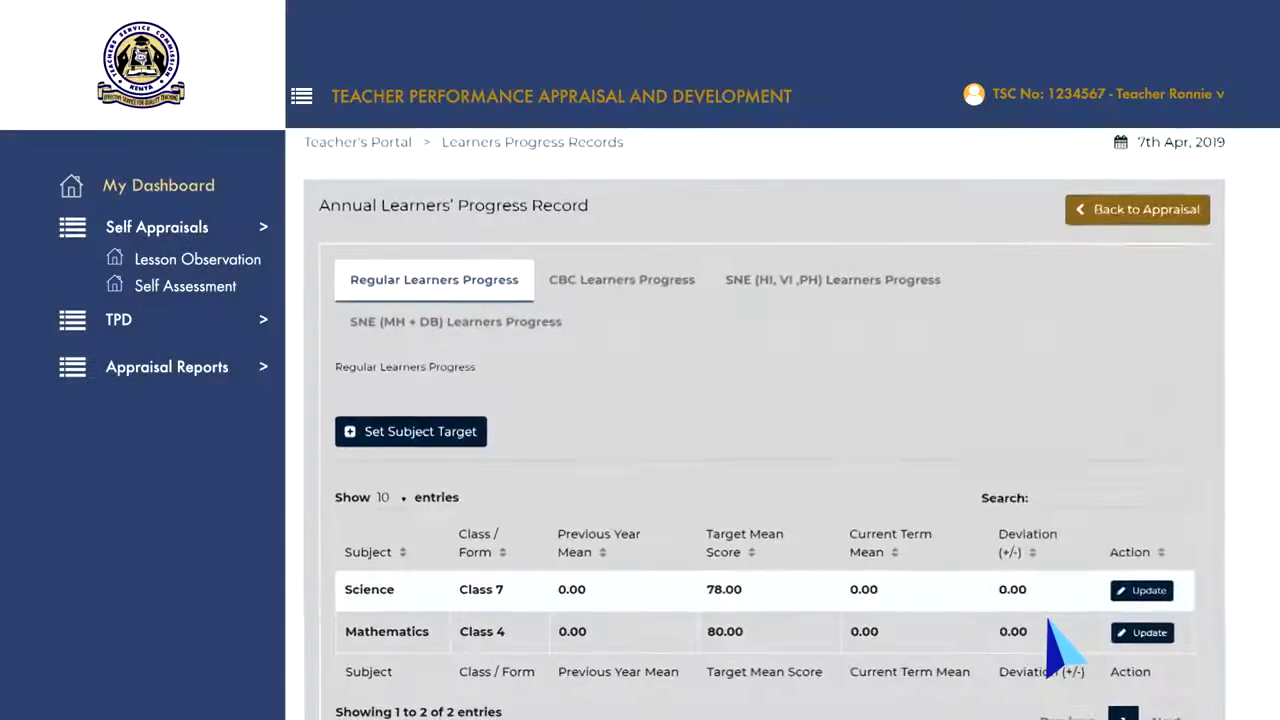
Step: Update the Science, Class 7 row's term score and save the record
{"action": "scroll", "coordinate": [1063, 648], "scroll_direction": "down", "scroll_amount": 1}
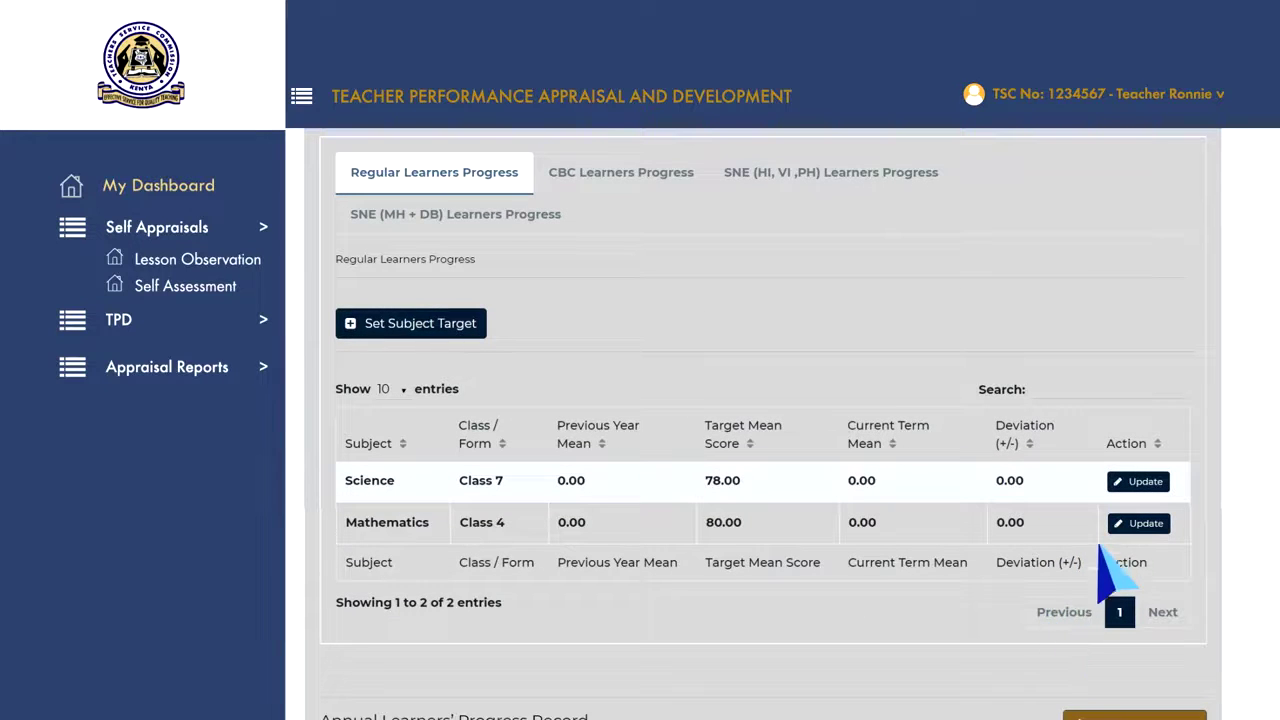
{"action": "left_click", "coordinate": [1143, 483]}
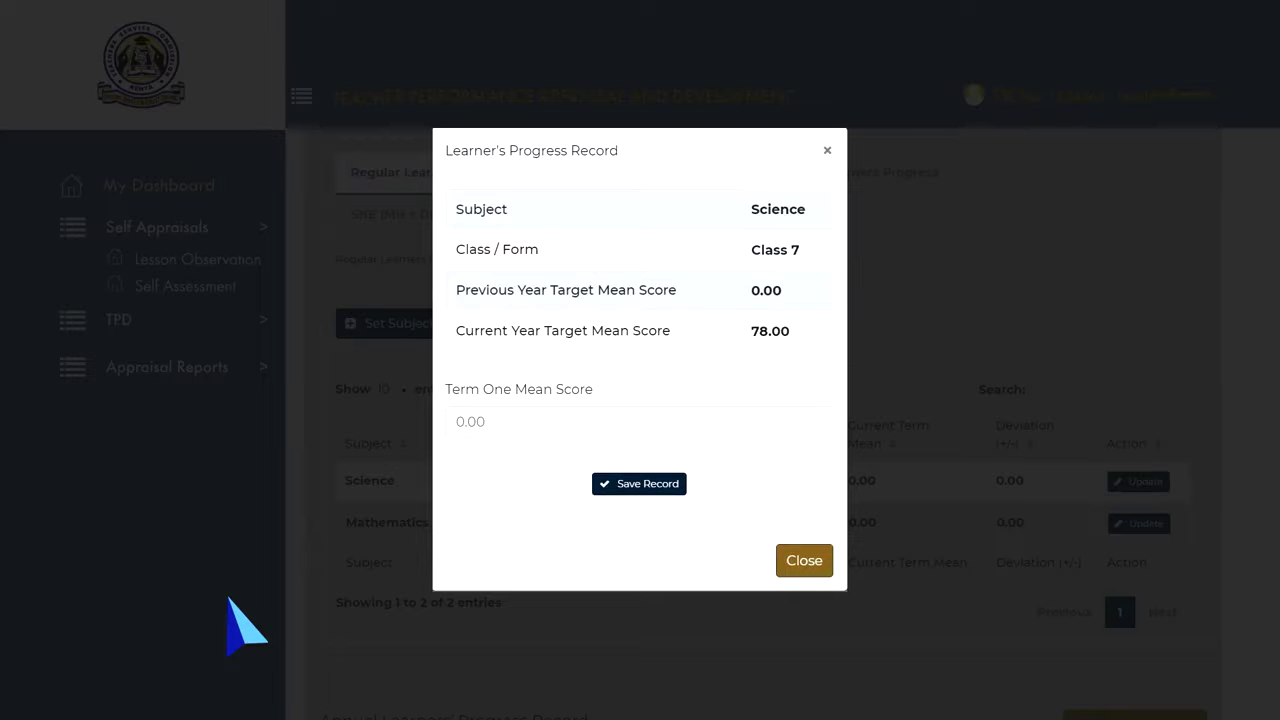
{"action": "left_click", "coordinate": [632, 484]}
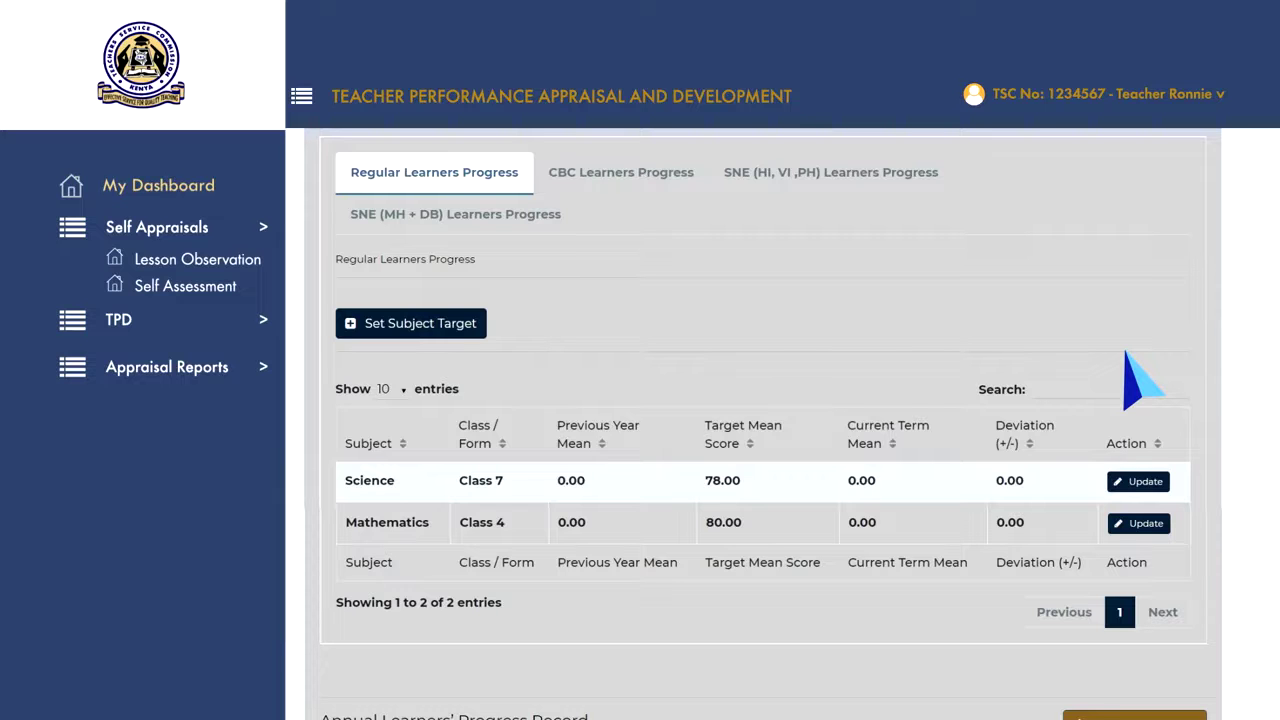
{"action": "scroll", "coordinate": [1130, 362], "scroll_direction": "up", "scroll_amount": 1}
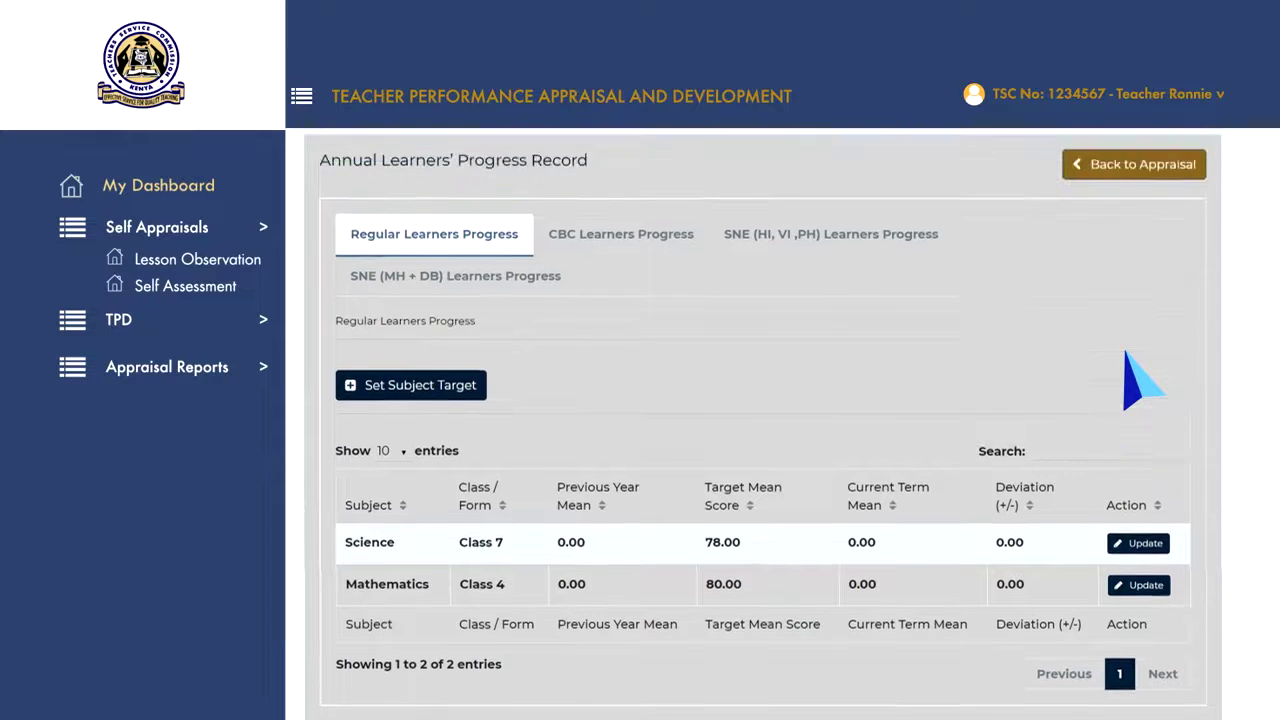
Step: Review the empty lesson attendance records for the 2019 Term One appraisal, then return to it
{"action": "left_click", "coordinate": [1128, 212]}
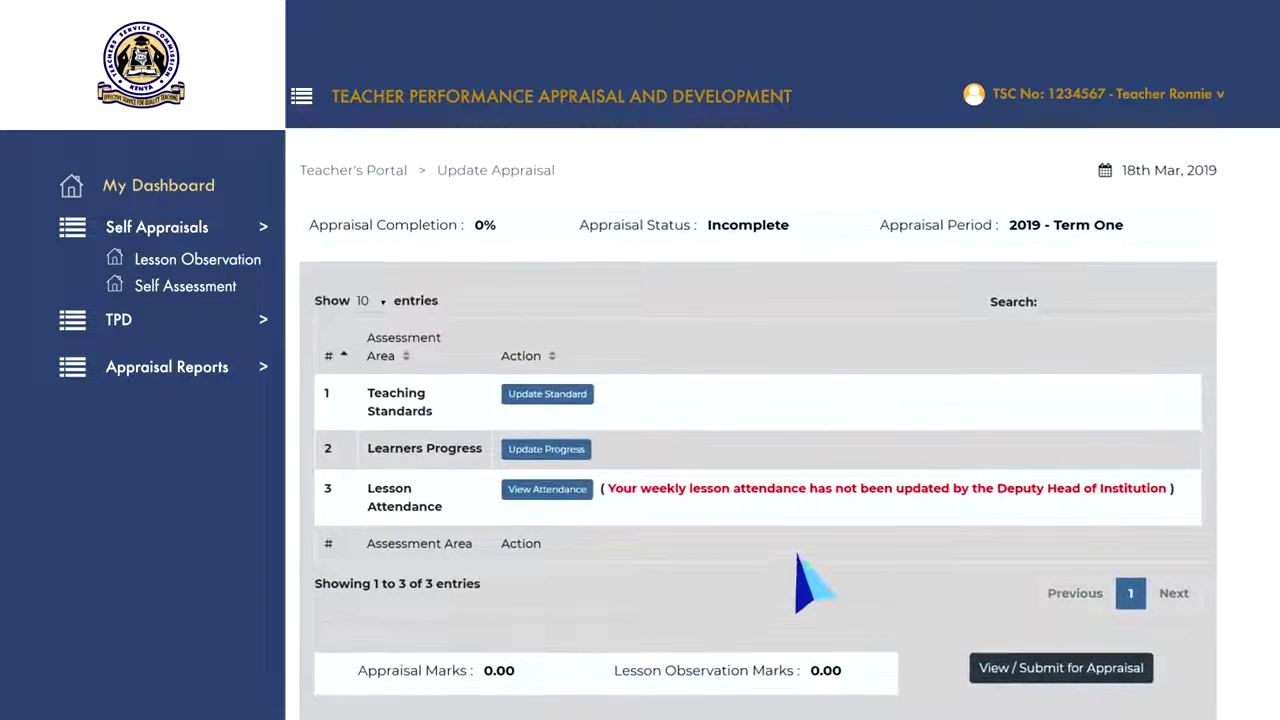
{"action": "left_click", "coordinate": [547, 490]}
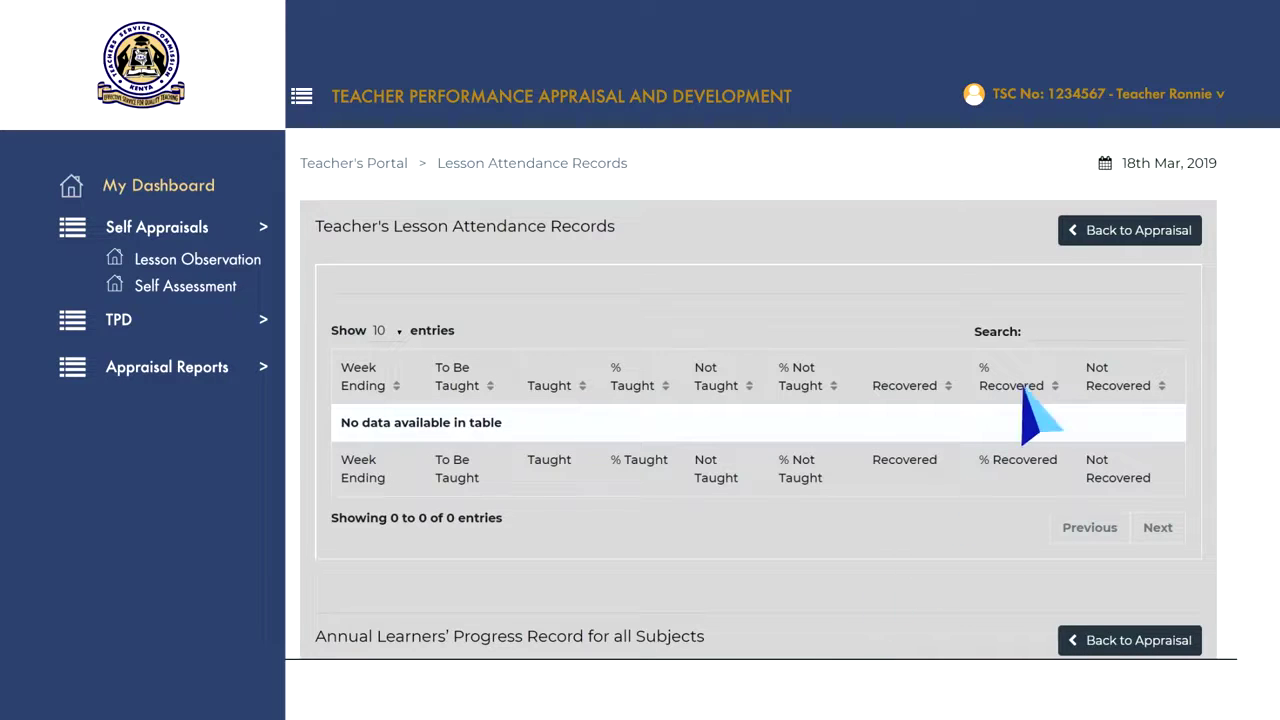
{"action": "left_click", "coordinate": [1137, 238]}
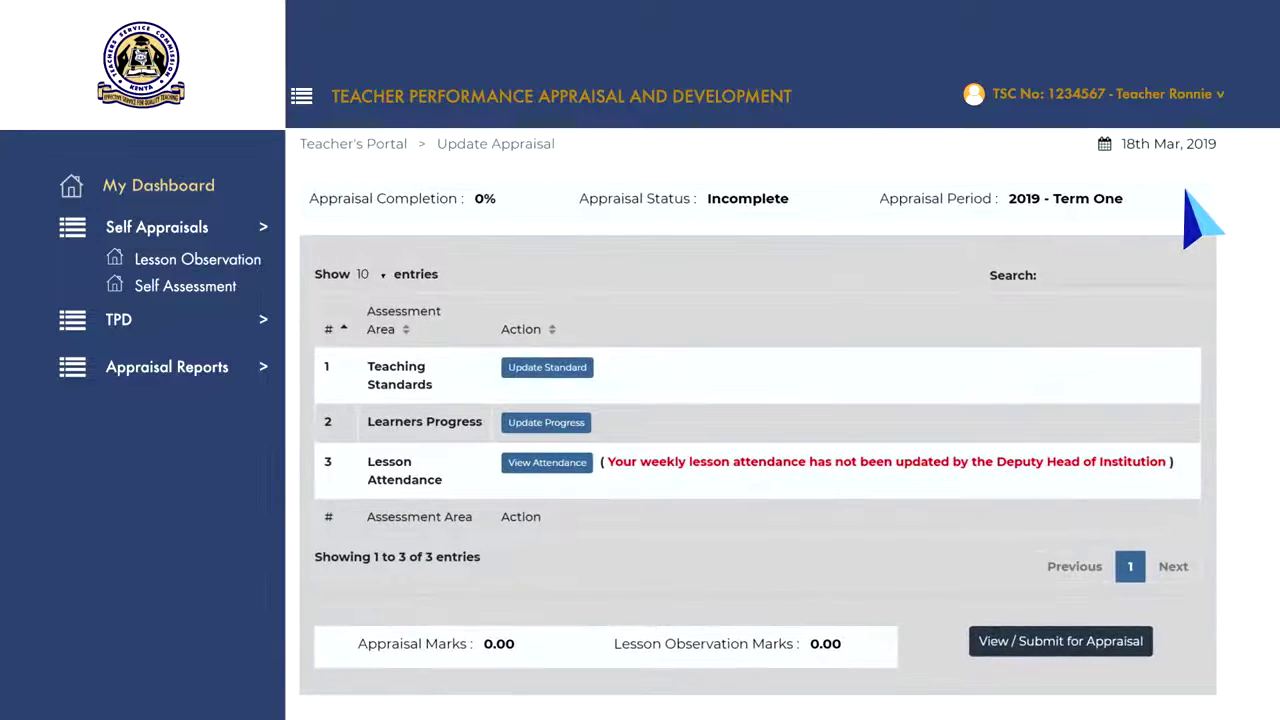
Step: Scroll through the Teacher Appraisal Summary for the Term One appraisal
{"action": "left_click", "coordinate": [1066, 640]}
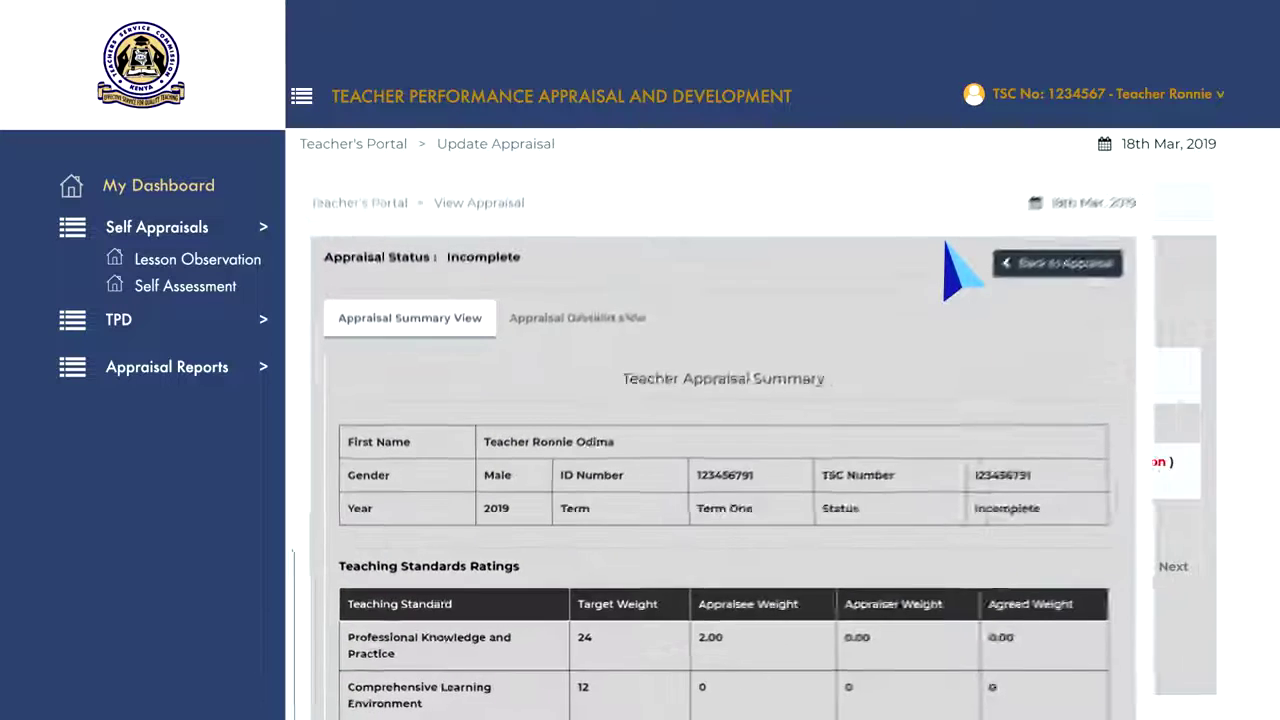
{"action": "scroll", "coordinate": [960, 270], "scroll_direction": "down", "scroll_amount": 5}
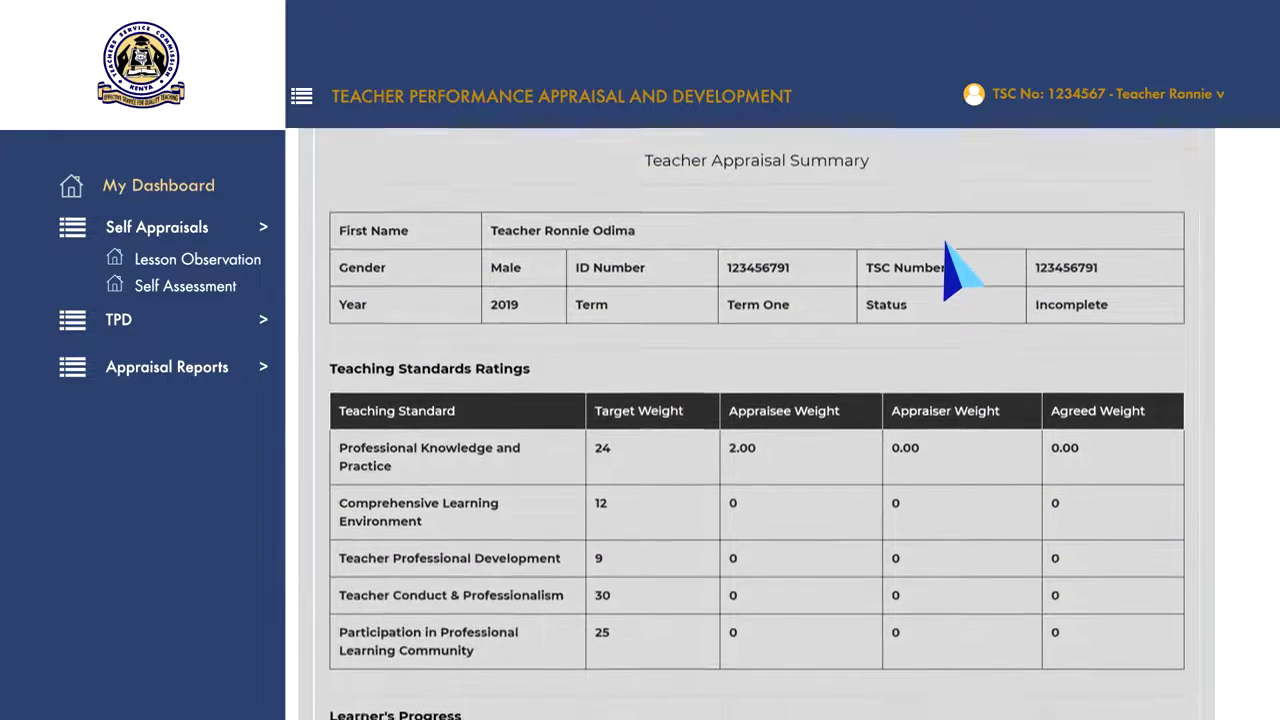
{"action": "scroll", "coordinate": [960, 270], "scroll_direction": "down", "scroll_amount": 5}
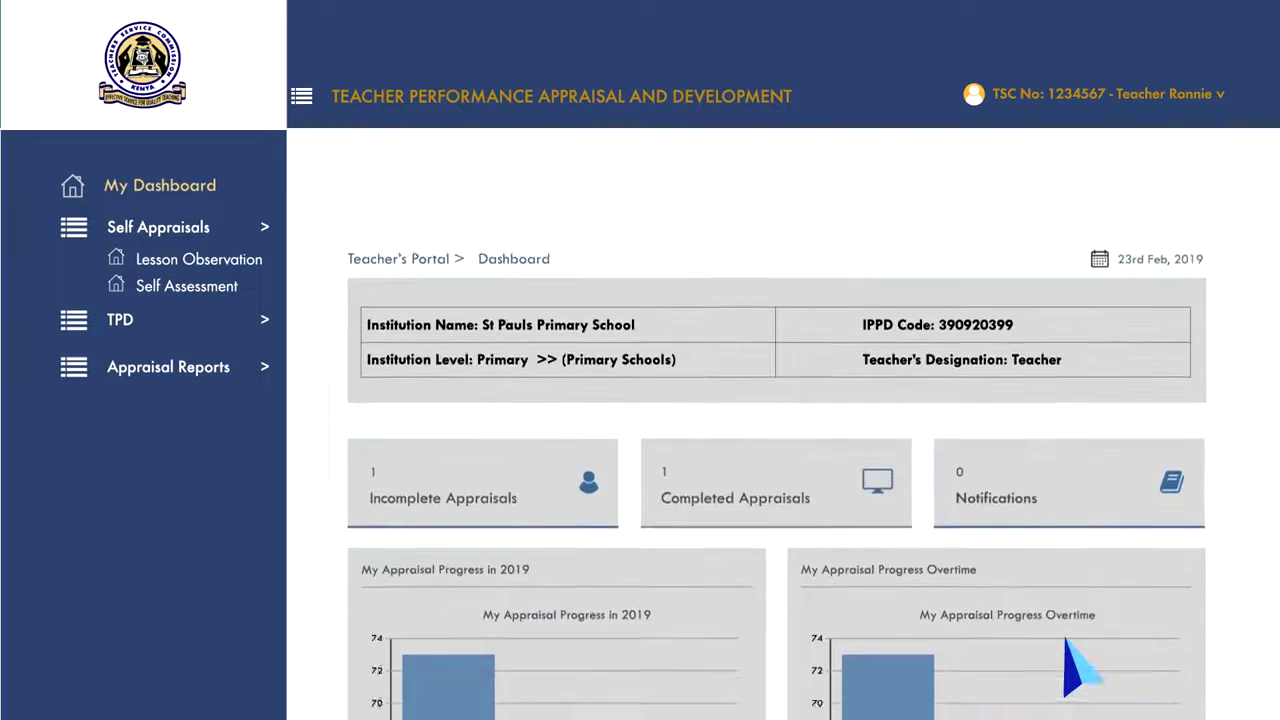
{"action": "scroll", "coordinate": [1080, 663], "scroll_direction": "down", "scroll_amount": 2}
{"action": "scroll", "coordinate": [1066, 638], "scroll_direction": "down", "scroll_amount": 1}
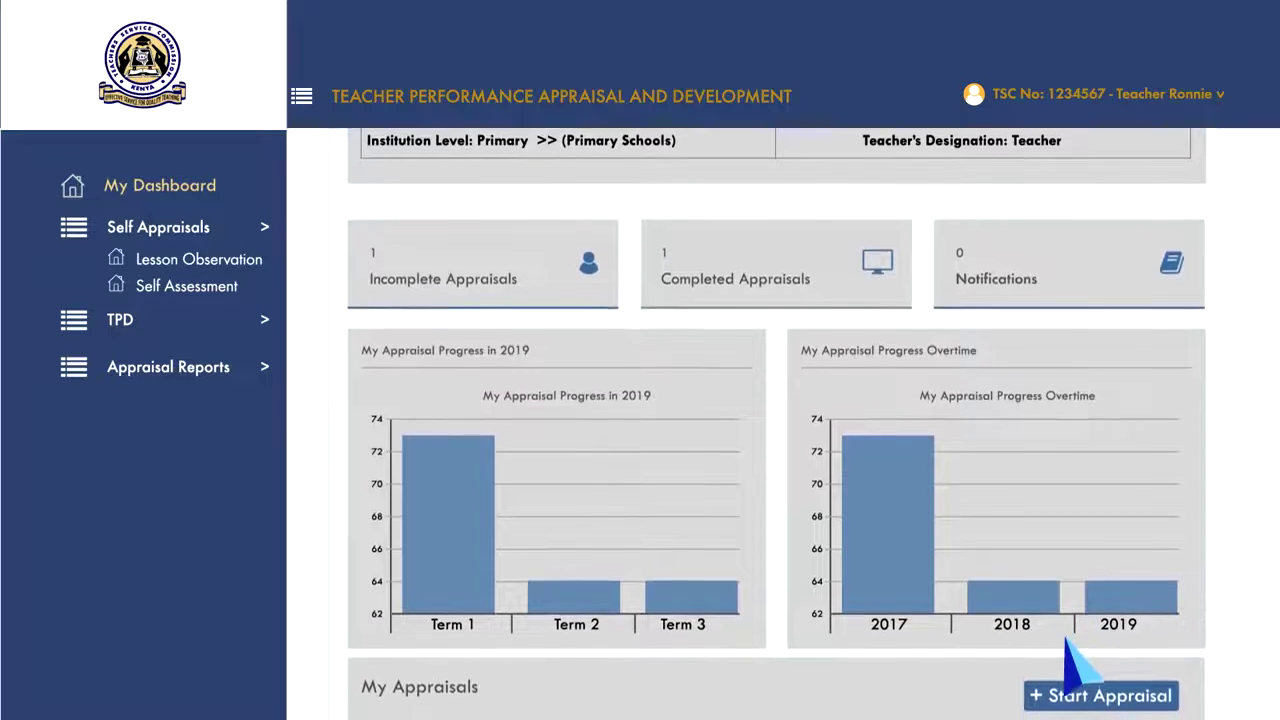
{"action": "left_click", "coordinate": [198, 259]}
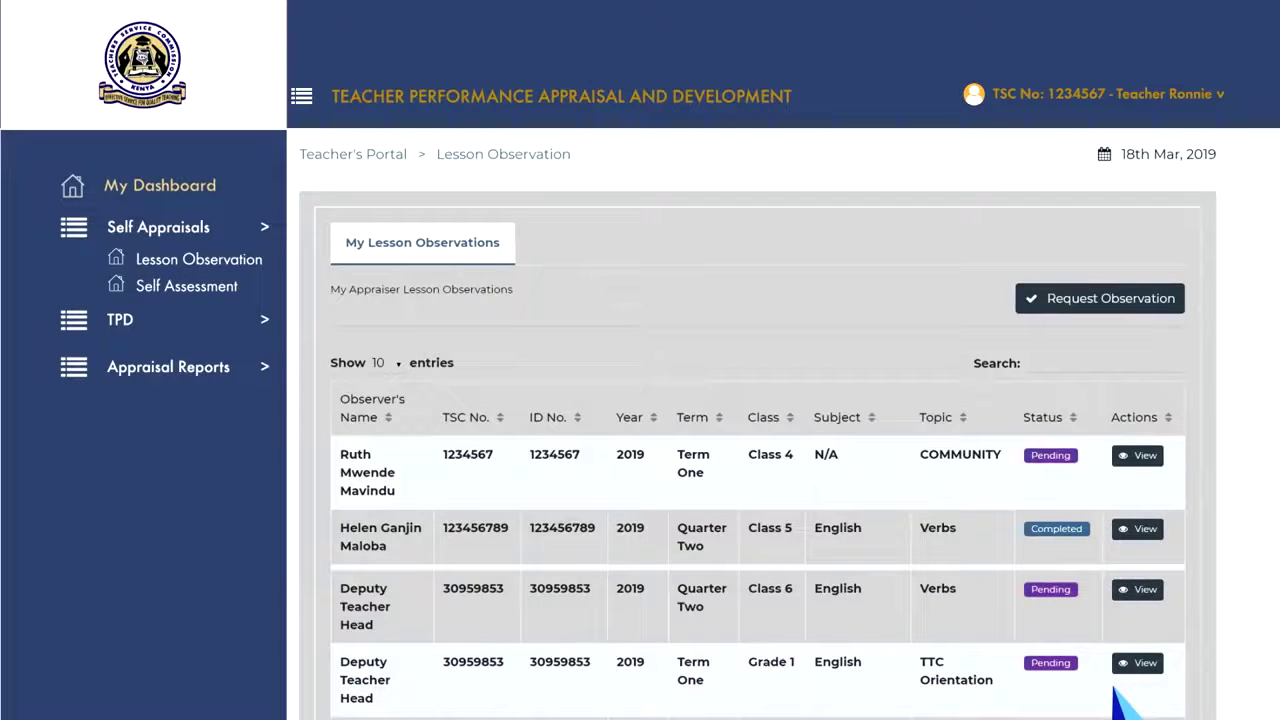
{"action": "left_click", "coordinate": [1137, 456]}
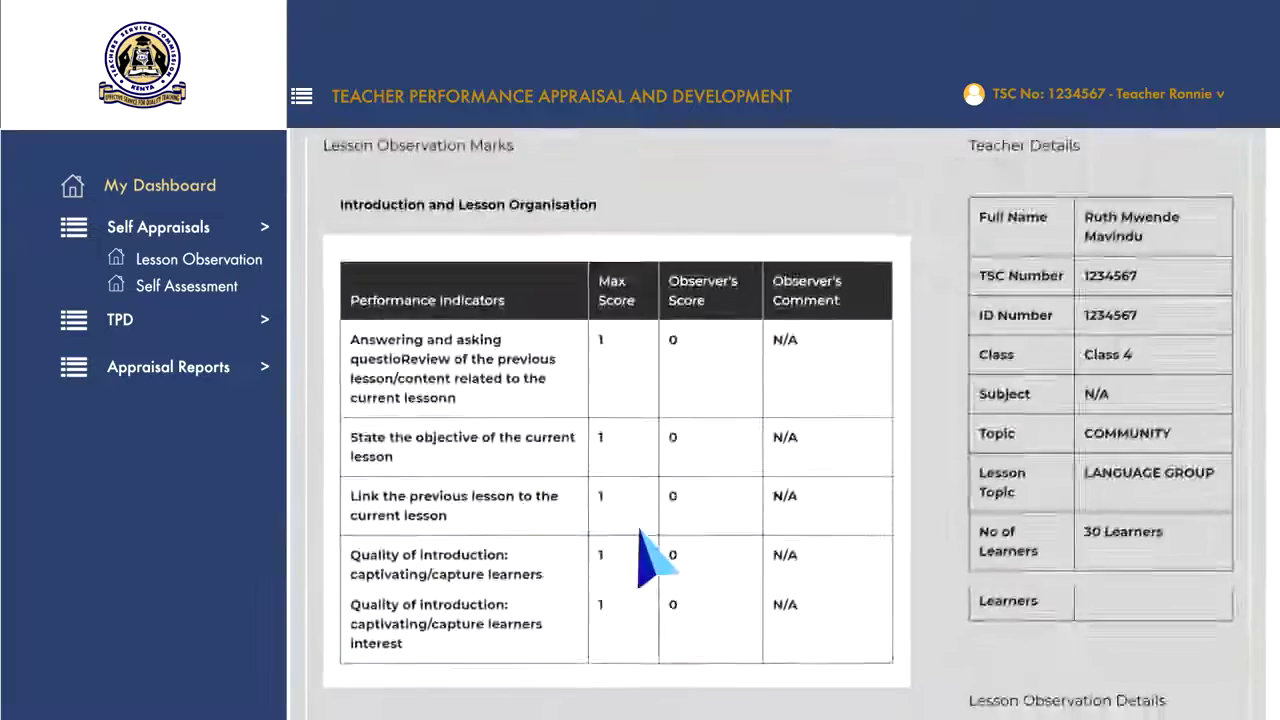
{"action": "scroll", "coordinate": [315, 605], "scroll_direction": "down", "scroll_amount": 3}
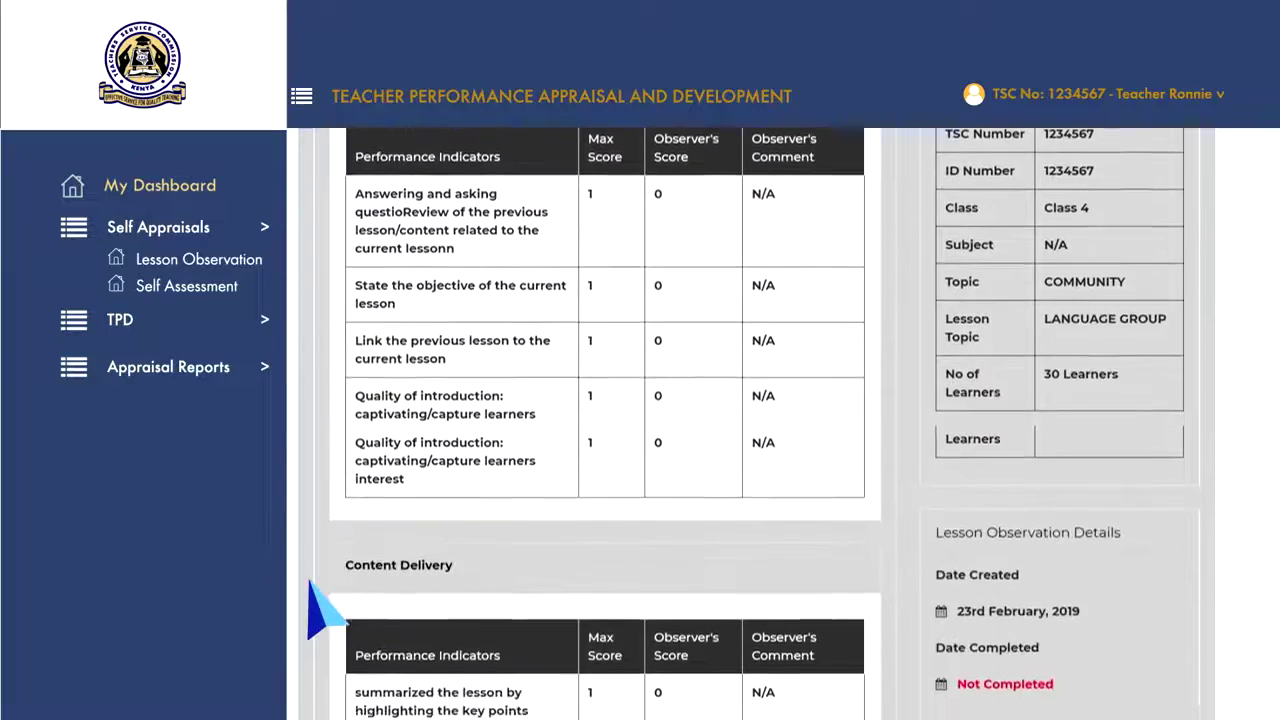
{"action": "left_click", "coordinate": [120, 272]}
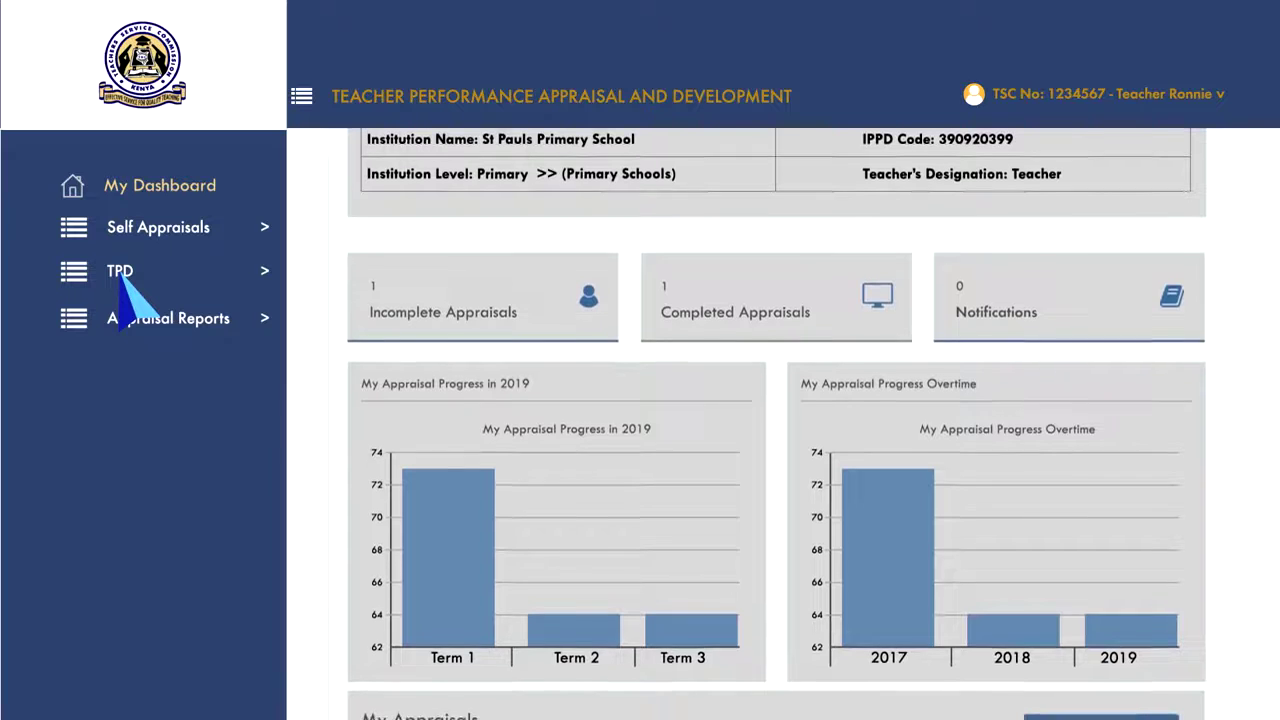
Step: In the TPD Plan, open the Term One 2019 gaps and add an intervention for Teaching Methods
{"action": "left_click", "coordinate": [119, 279]}
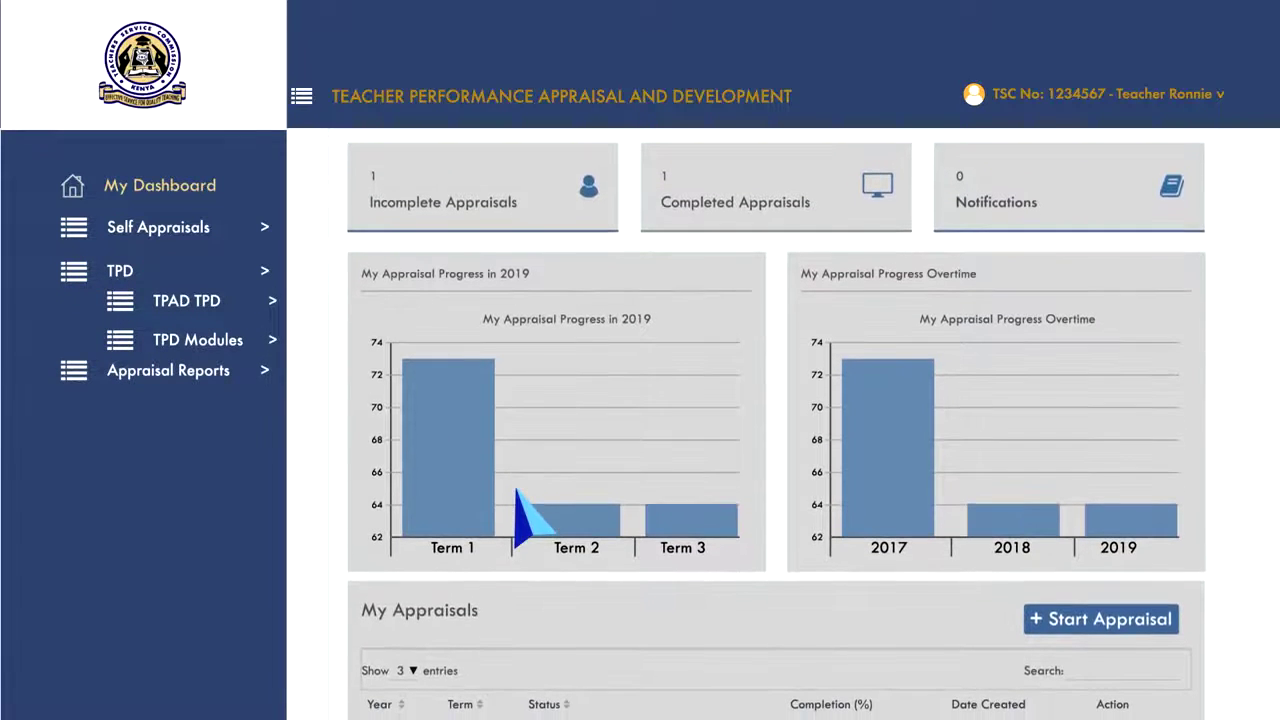
{"action": "left_click", "coordinate": [130, 300]}
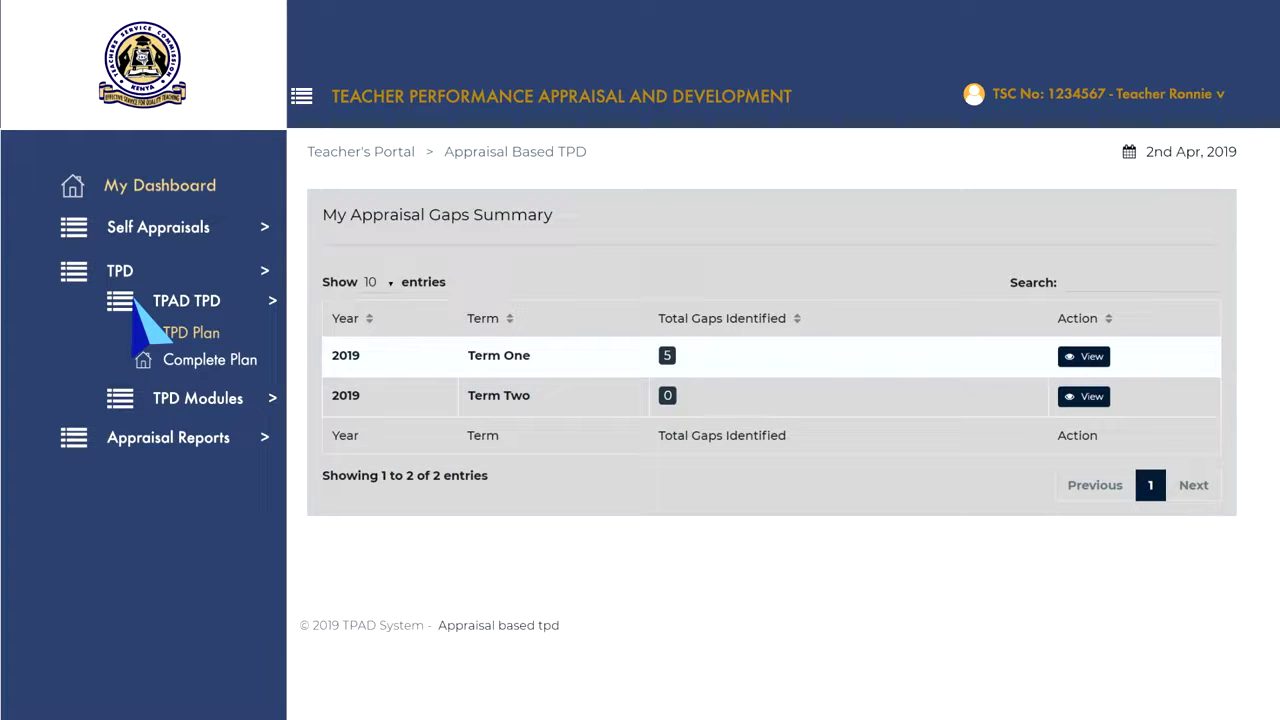
{"action": "left_click", "coordinate": [1084, 357]}
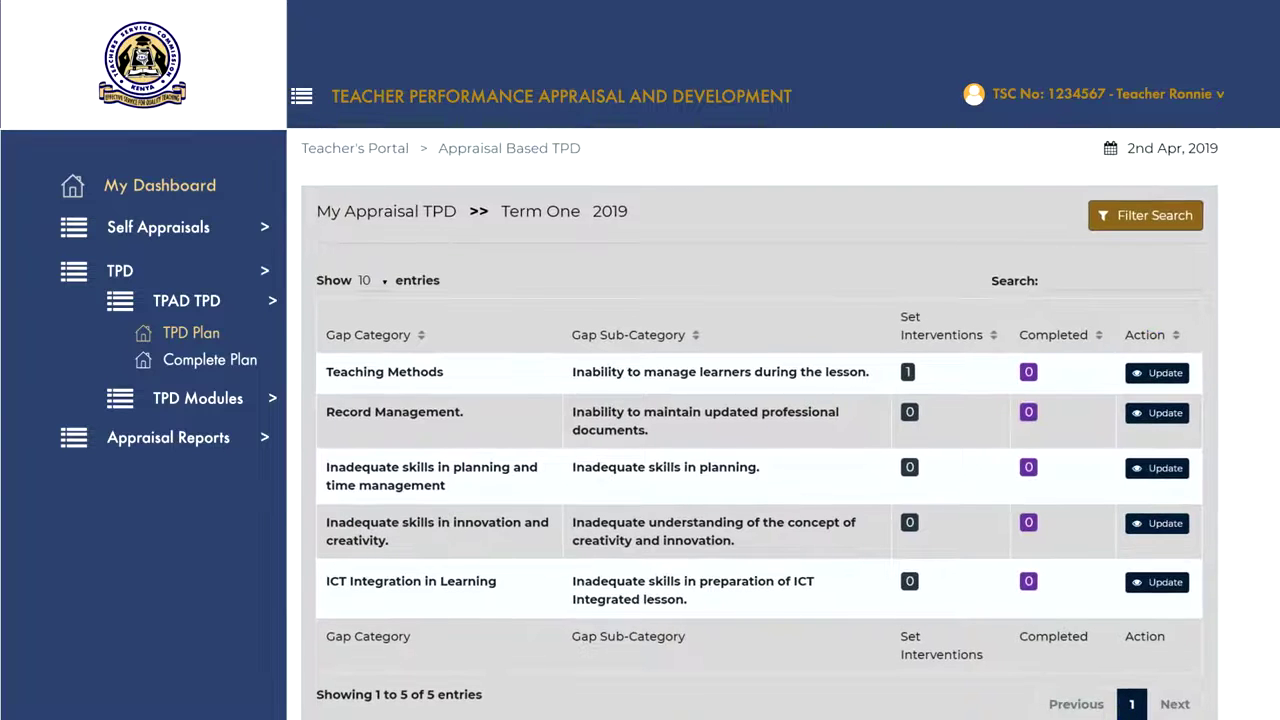
{"action": "left_click", "coordinate": [1157, 372]}
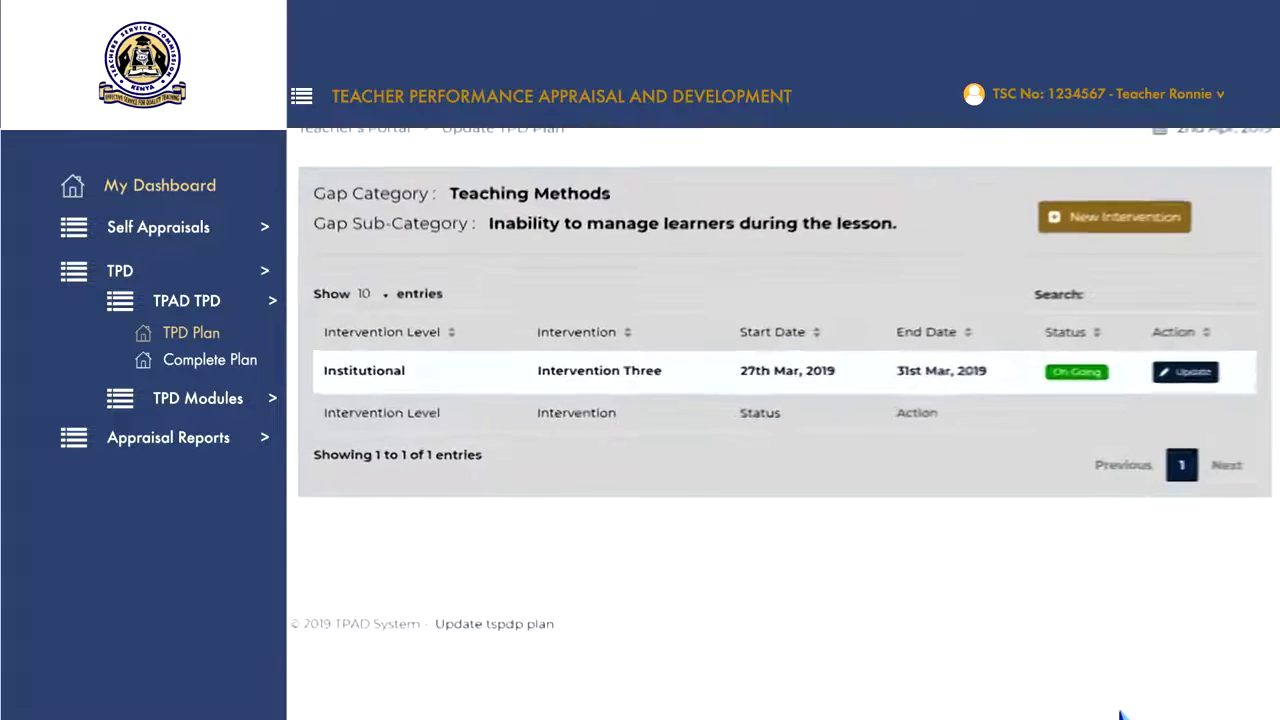
{"action": "left_click", "coordinate": [1076, 228]}
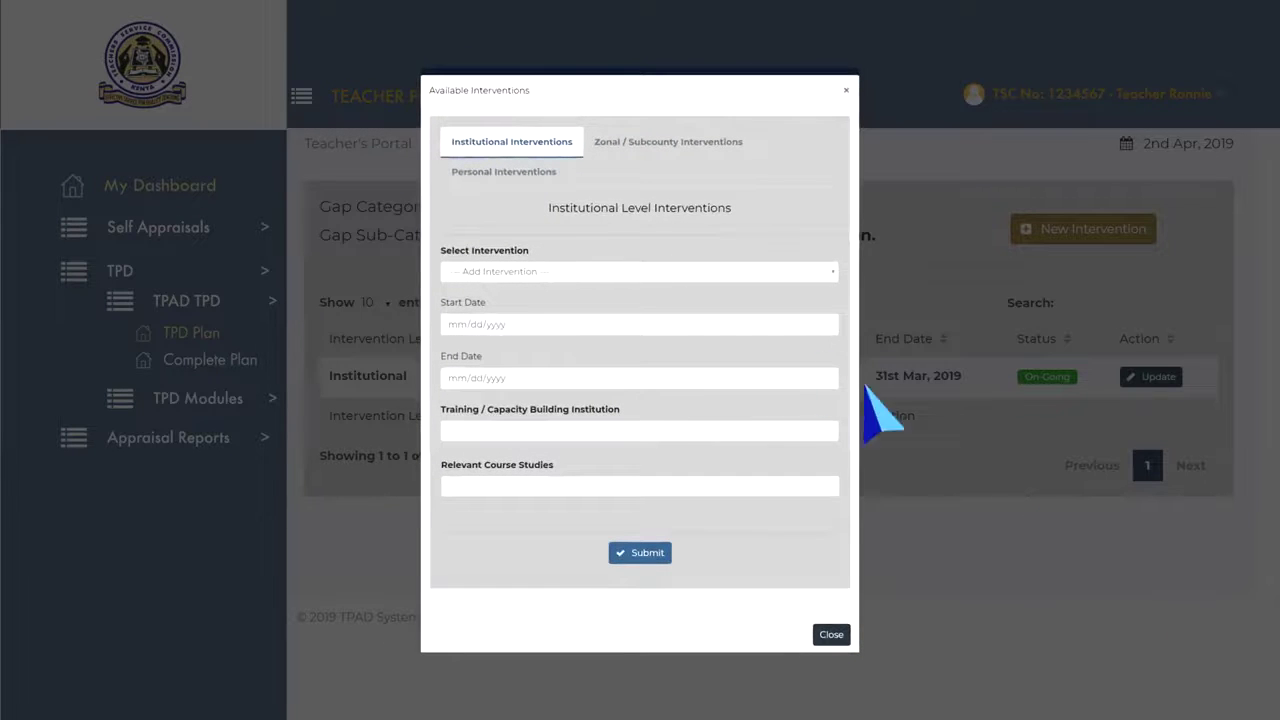
Step: Browse the Institutional, Zonal / Subcounty and Personal intervention tabs, then submit without adding any
{"action": "left_click", "coordinate": [508, 138]}
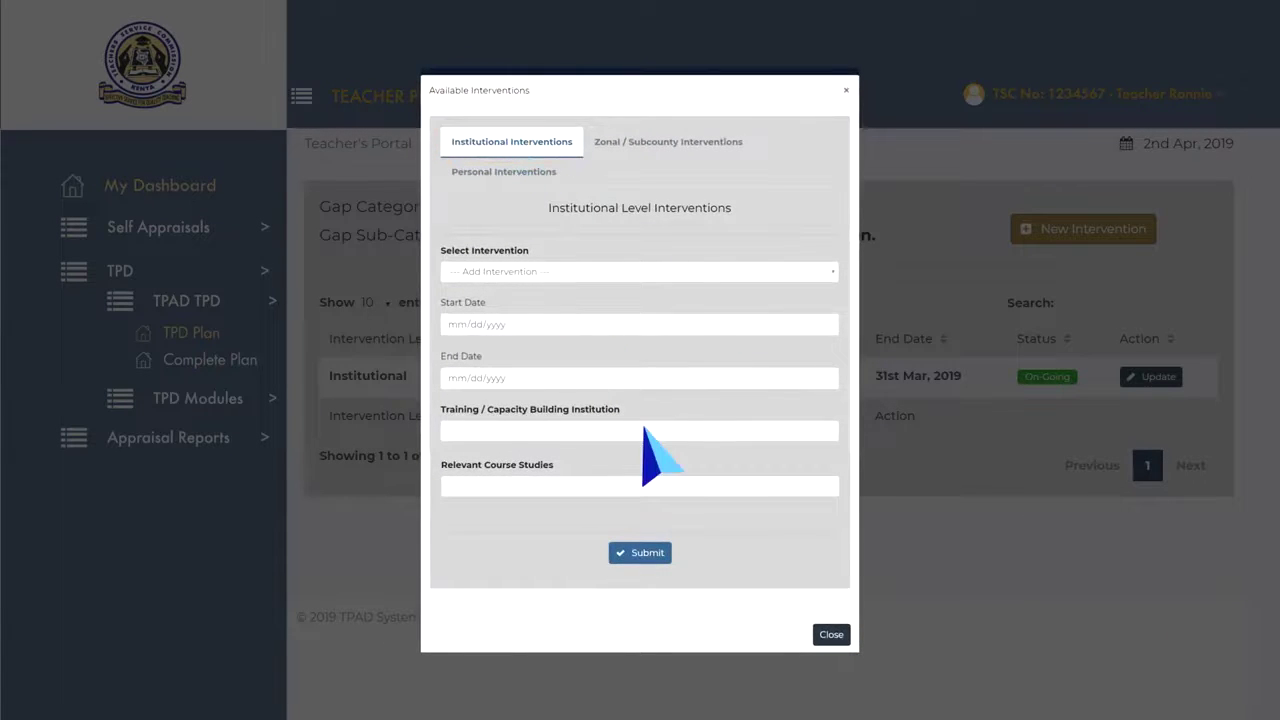
{"action": "left_click", "coordinate": [662, 141]}
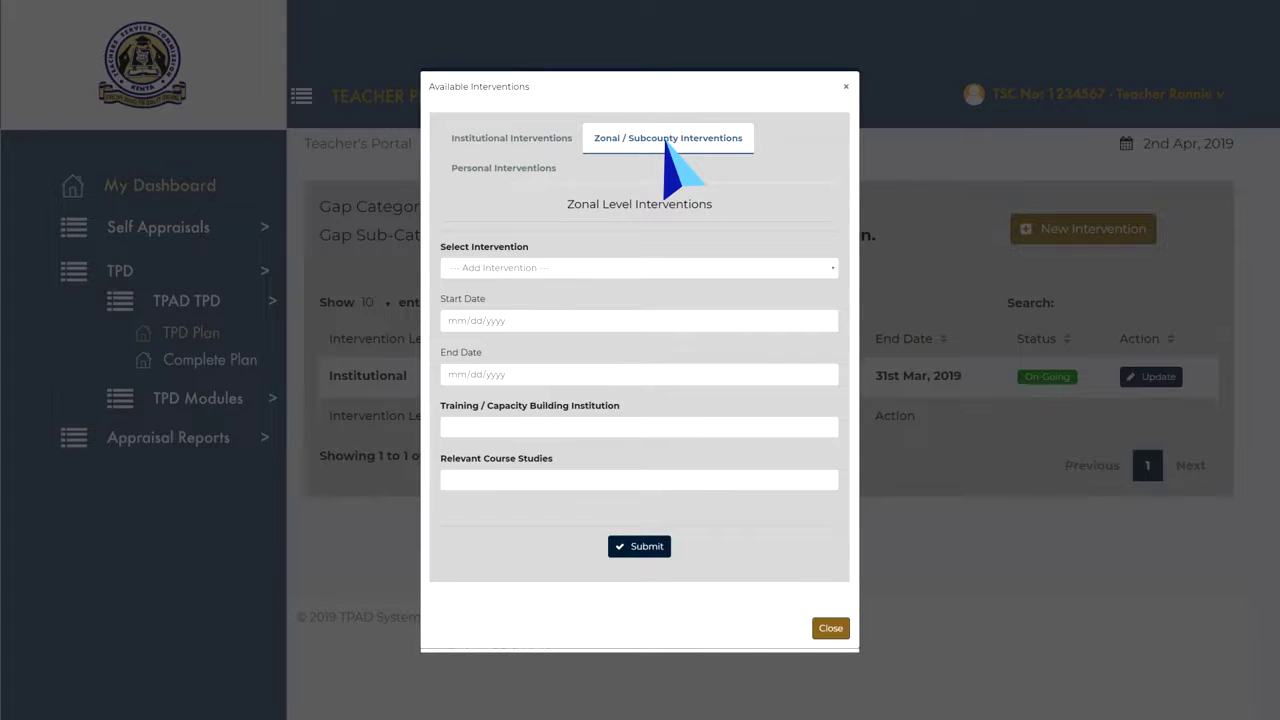
{"action": "left_click", "coordinate": [503, 168]}
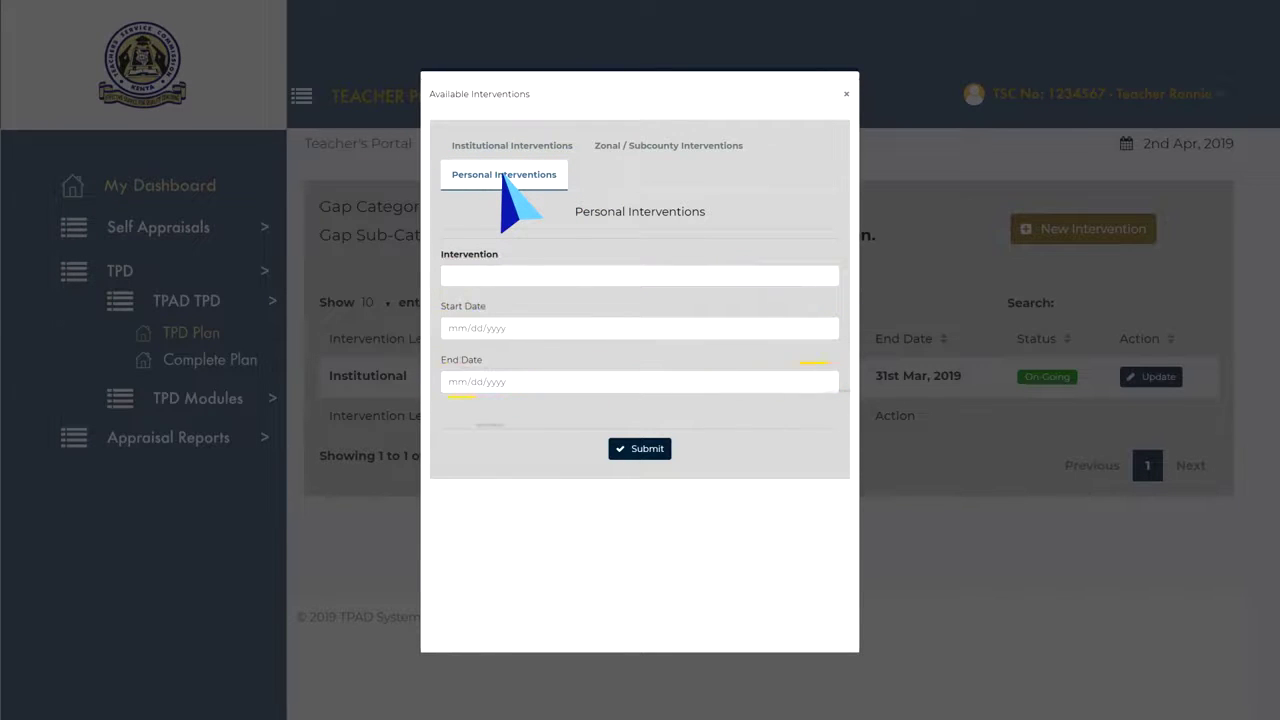
{"action": "left_click", "coordinate": [640, 448]}
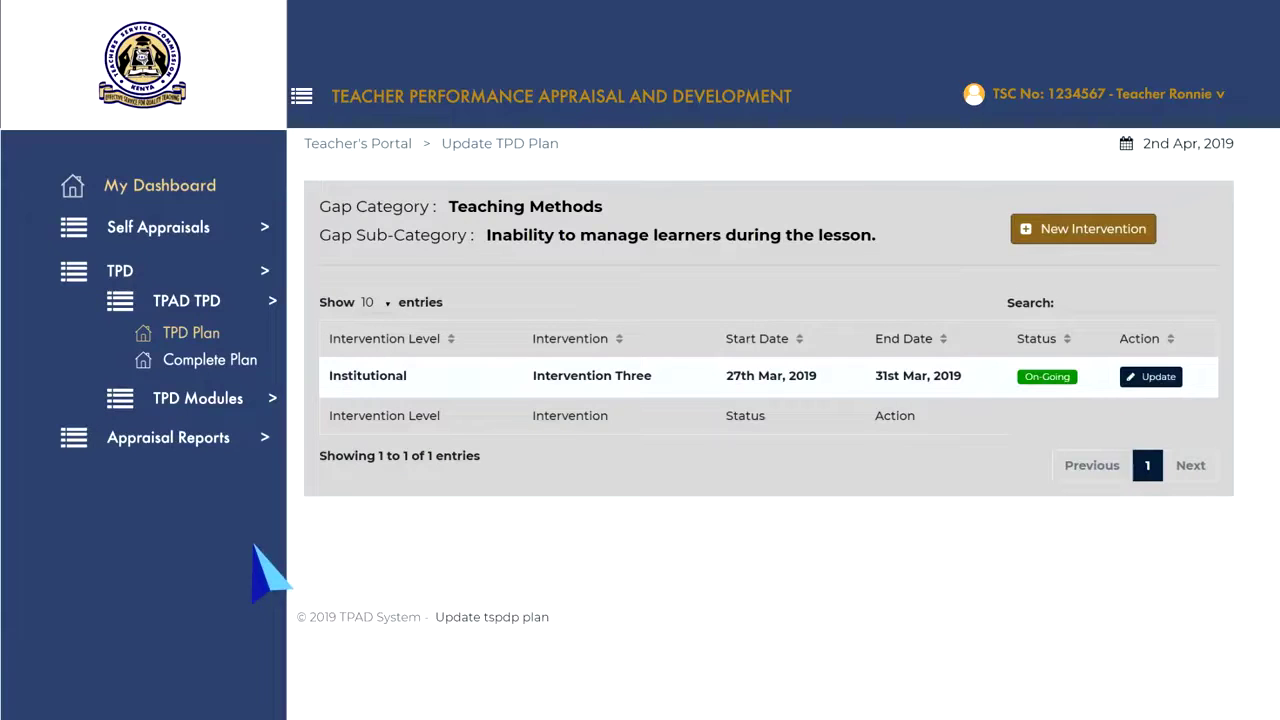
Step: Save a progress update on Intervention Three, then go to TPD Modules Enrolment
{"action": "left_click", "coordinate": [1142, 377]}
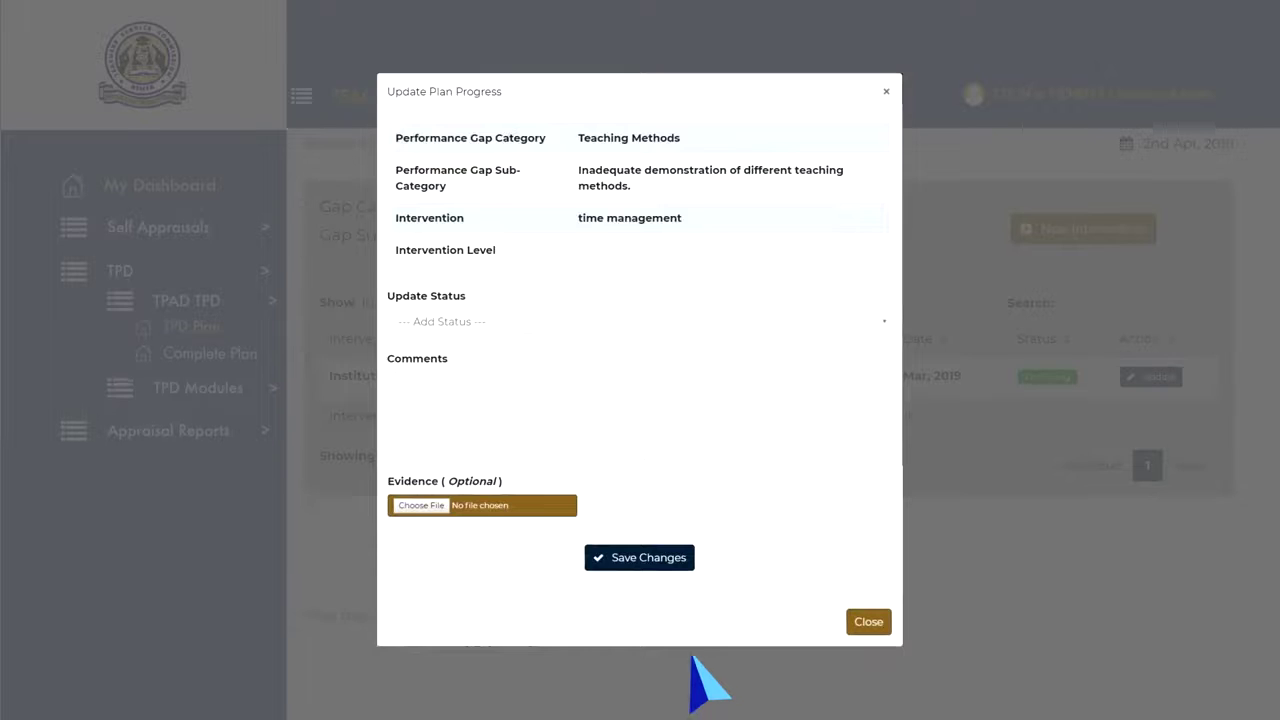
{"action": "left_click", "coordinate": [634, 556]}
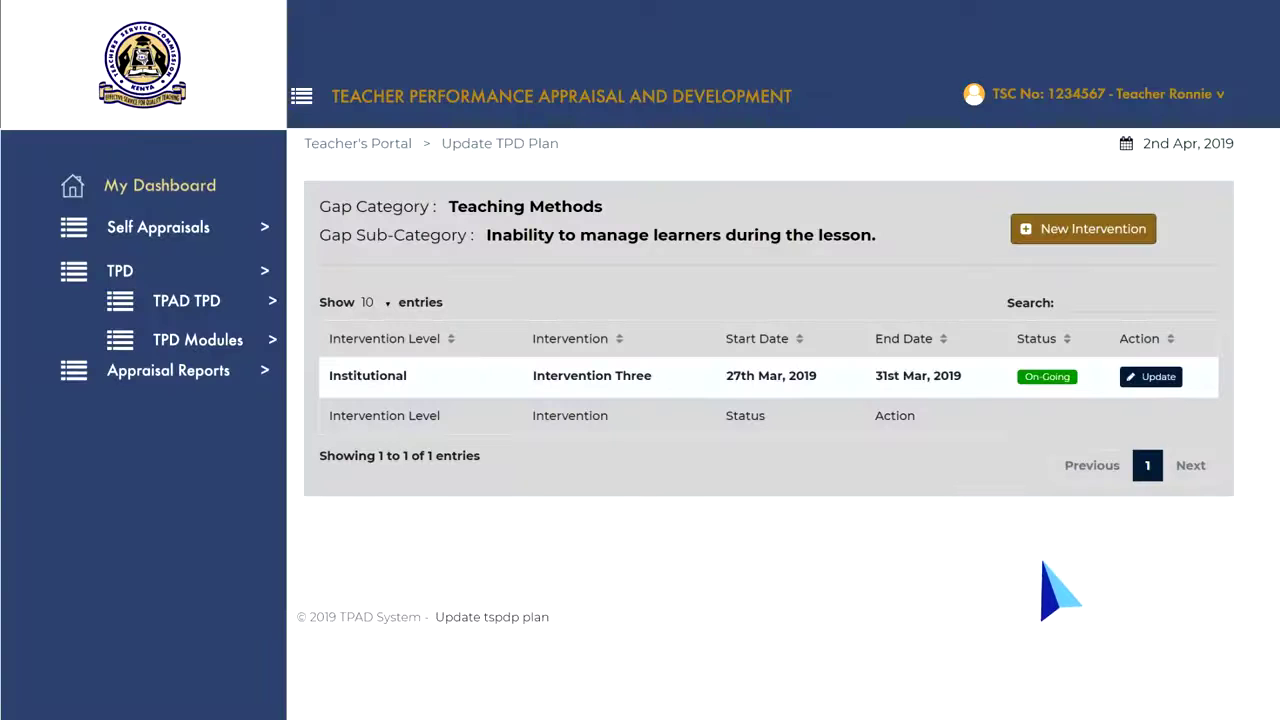
{"action": "left_click", "coordinate": [120, 268]}
{"action": "left_click", "coordinate": [206, 340]}
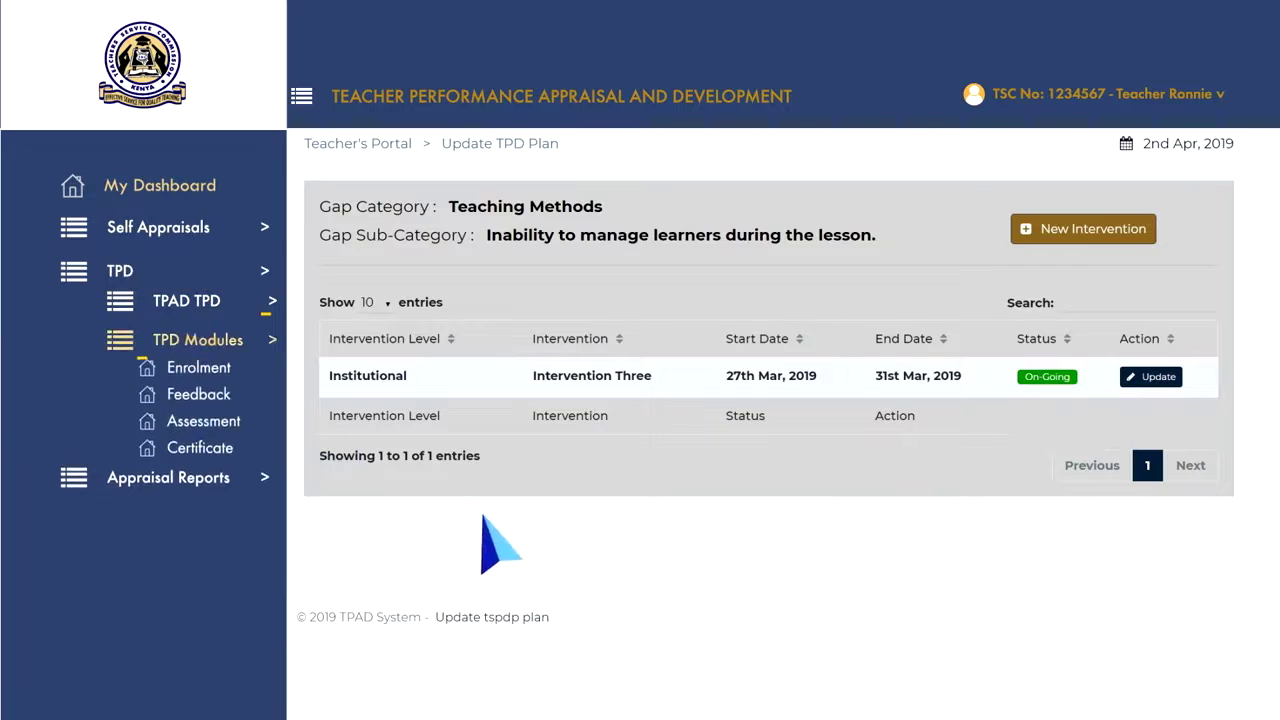
{"action": "left_click", "coordinate": [565, 570]}
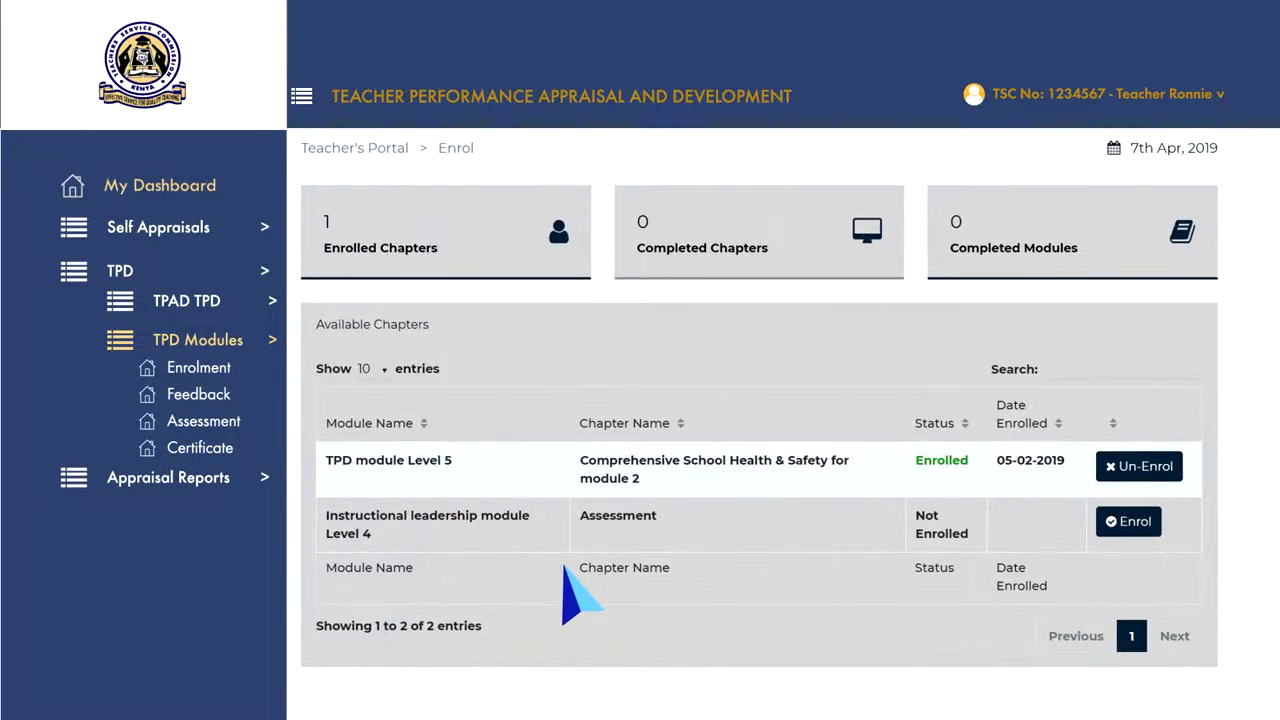